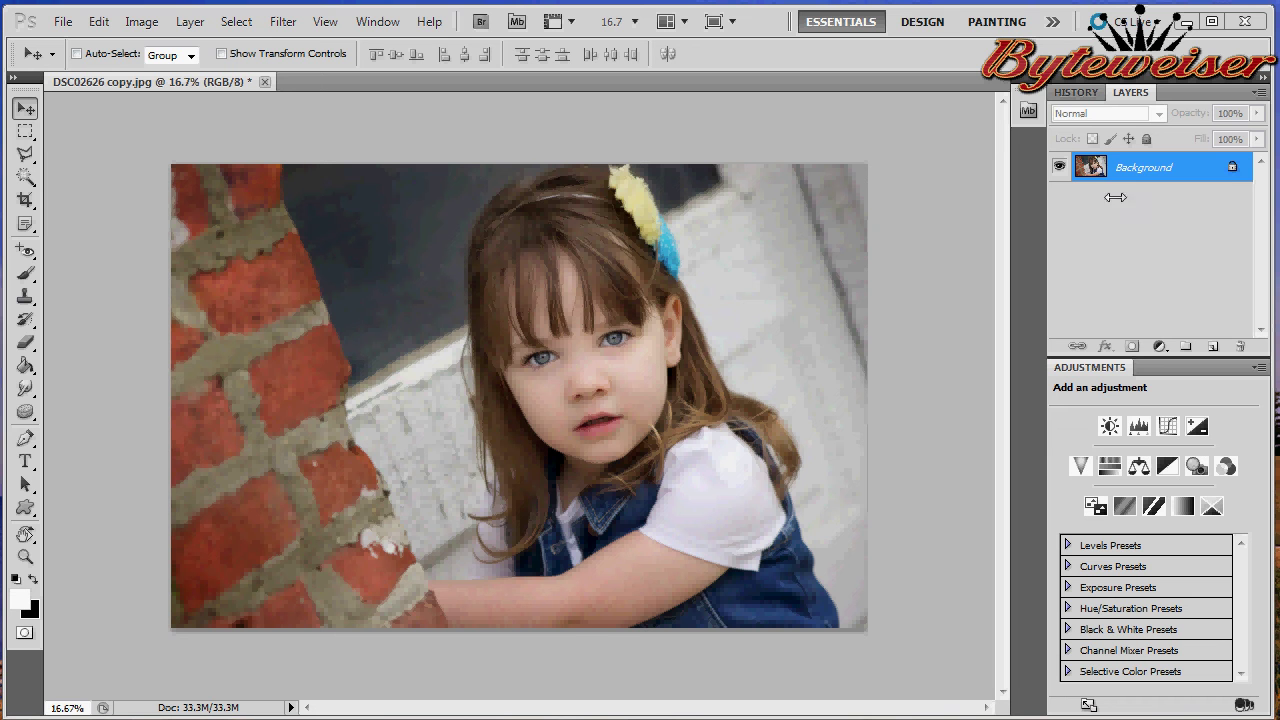
- Add a new empty layer above the Background, hiding and reshowing the Background to view the new layer's transparency
click(1213, 347)
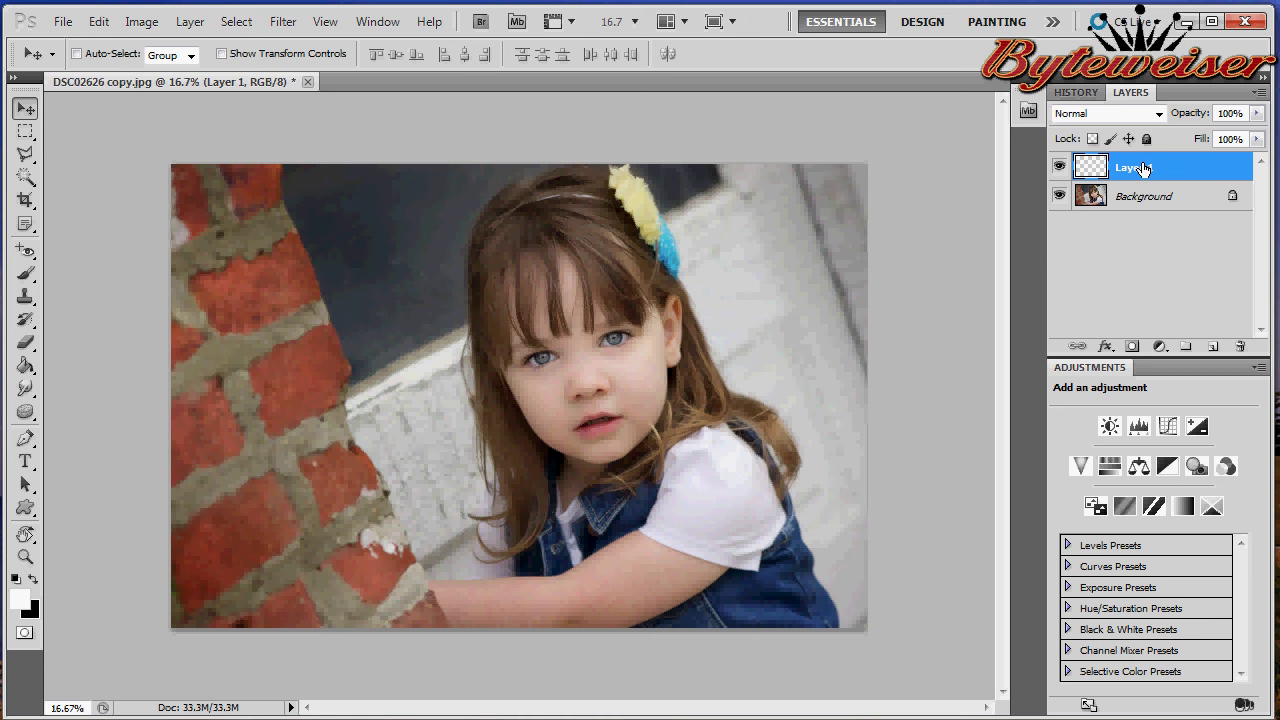
click(1059, 197)
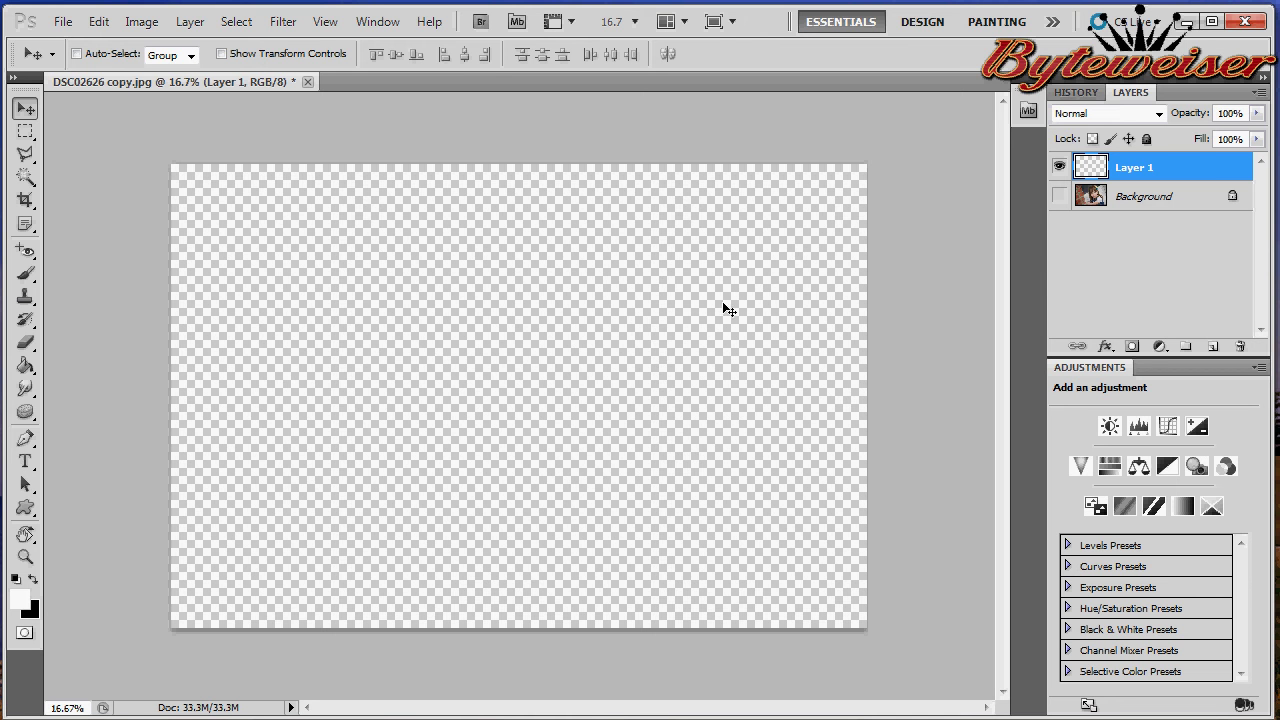
click(1059, 196)
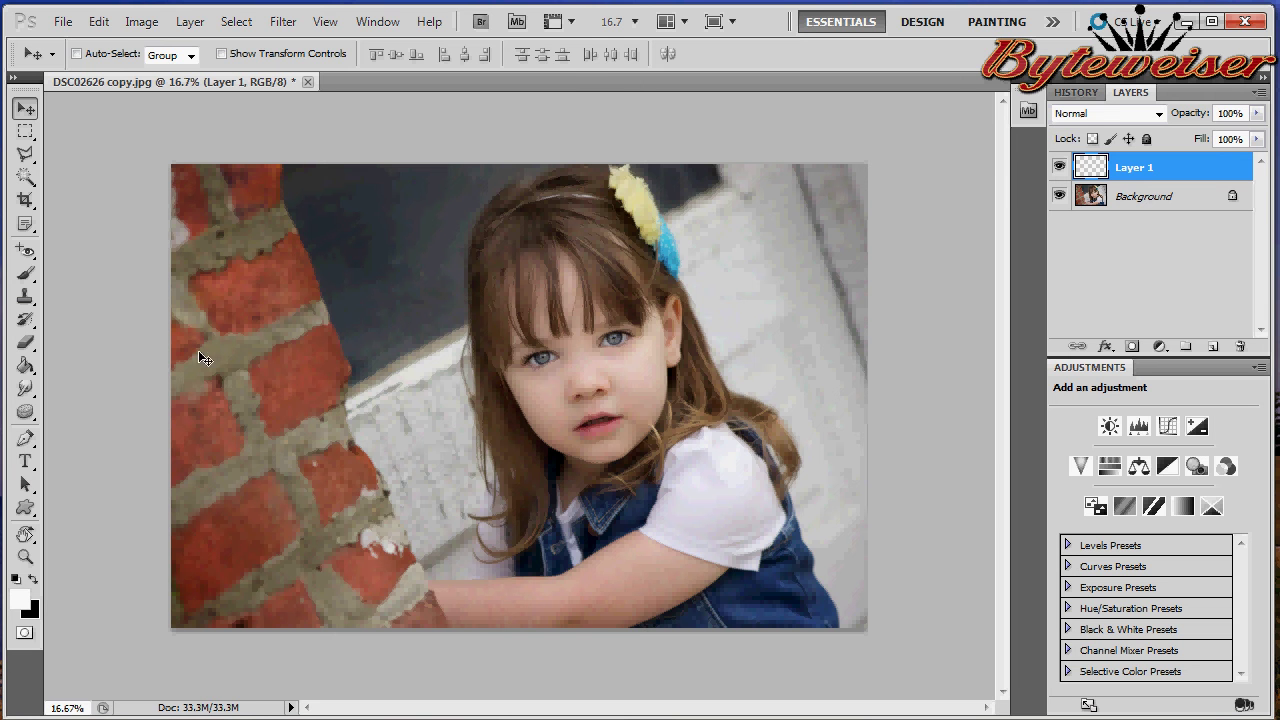
- Set up the Brush tool with the 29 px outlined star preset enlarged to 442 px
click(25, 273)
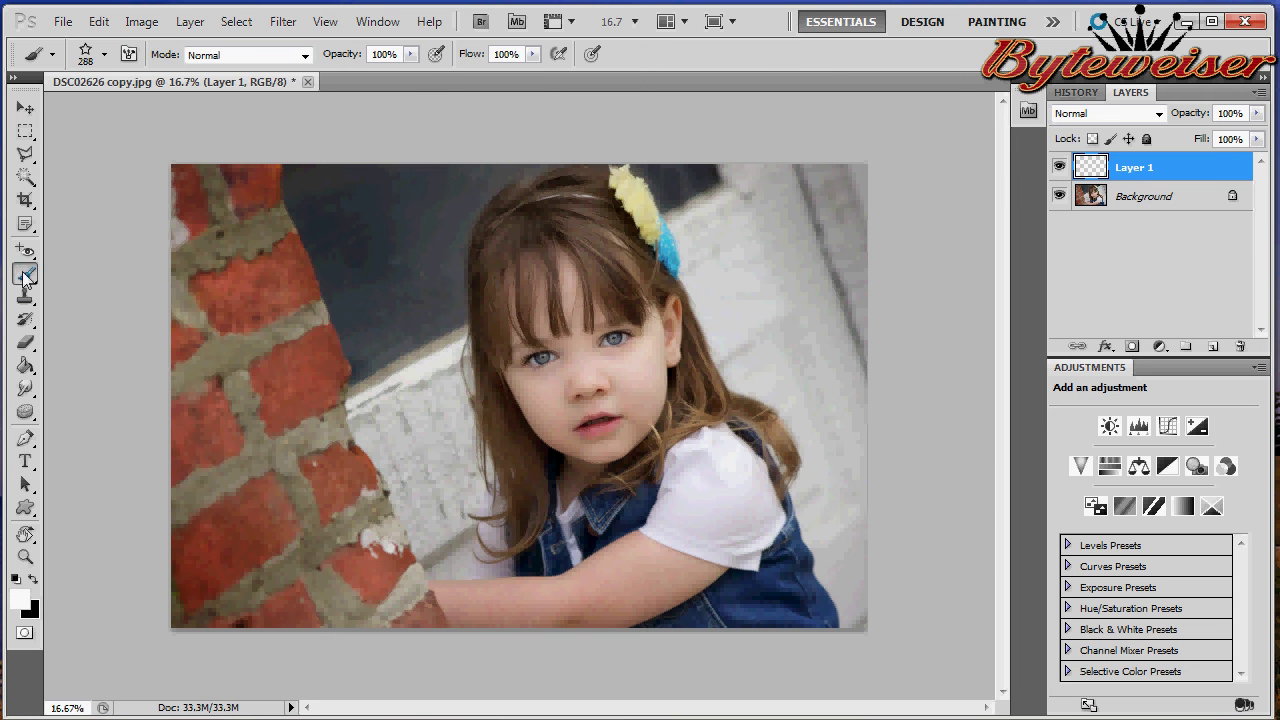
click(102, 62)
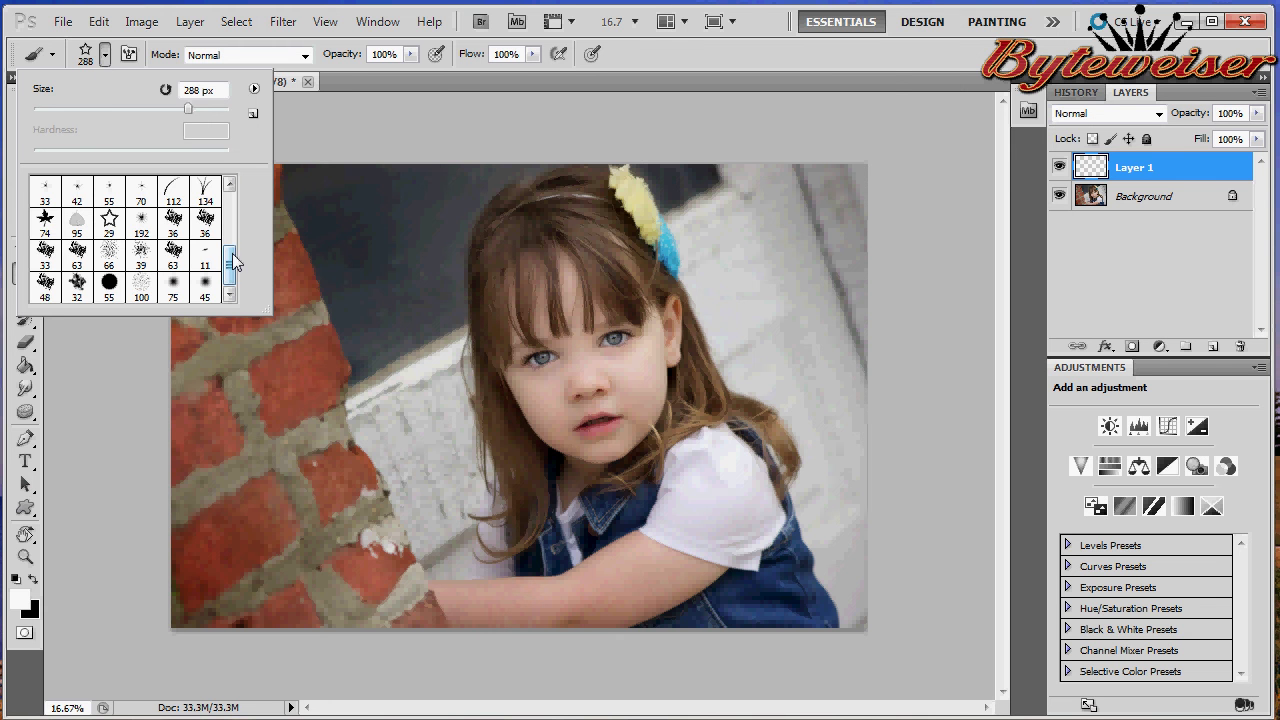
mouse_move(233, 262)
mouse_down()
mouse_move(231, 195)
mouse_move(231, 260)
mouse_up()
click(109, 232)
drag(58, 112, 204, 112)
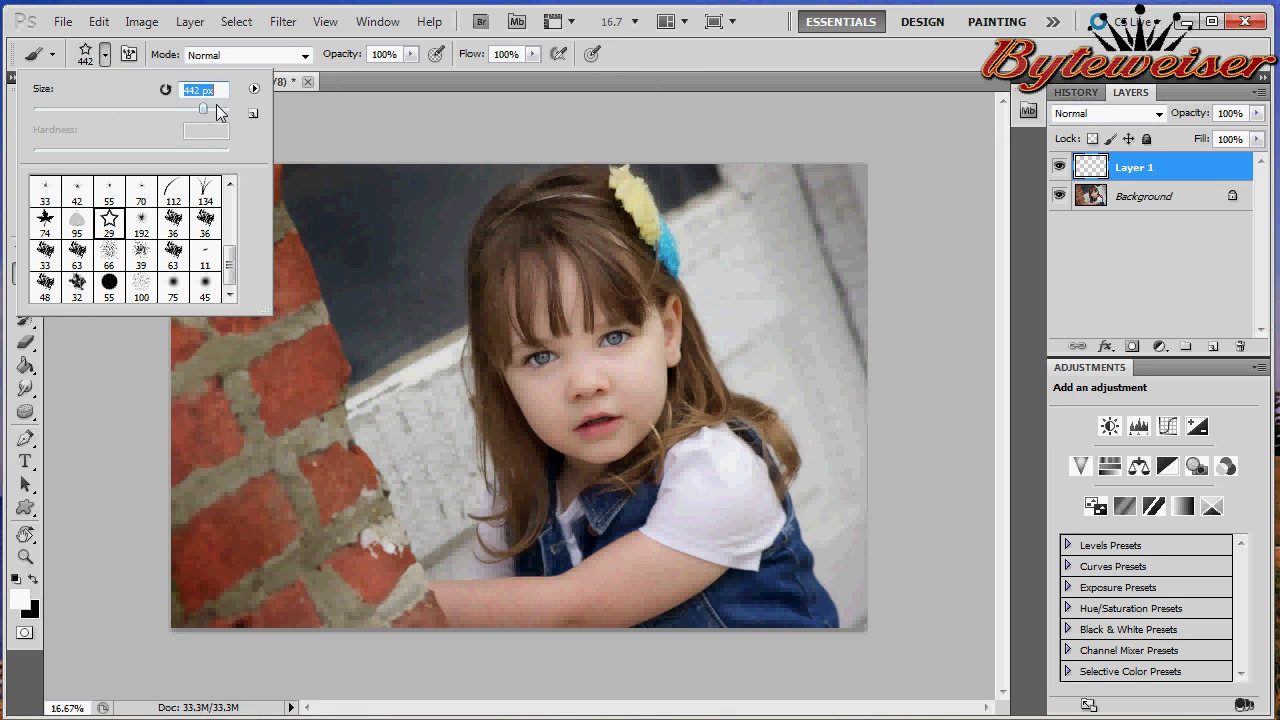
click(148, 66)
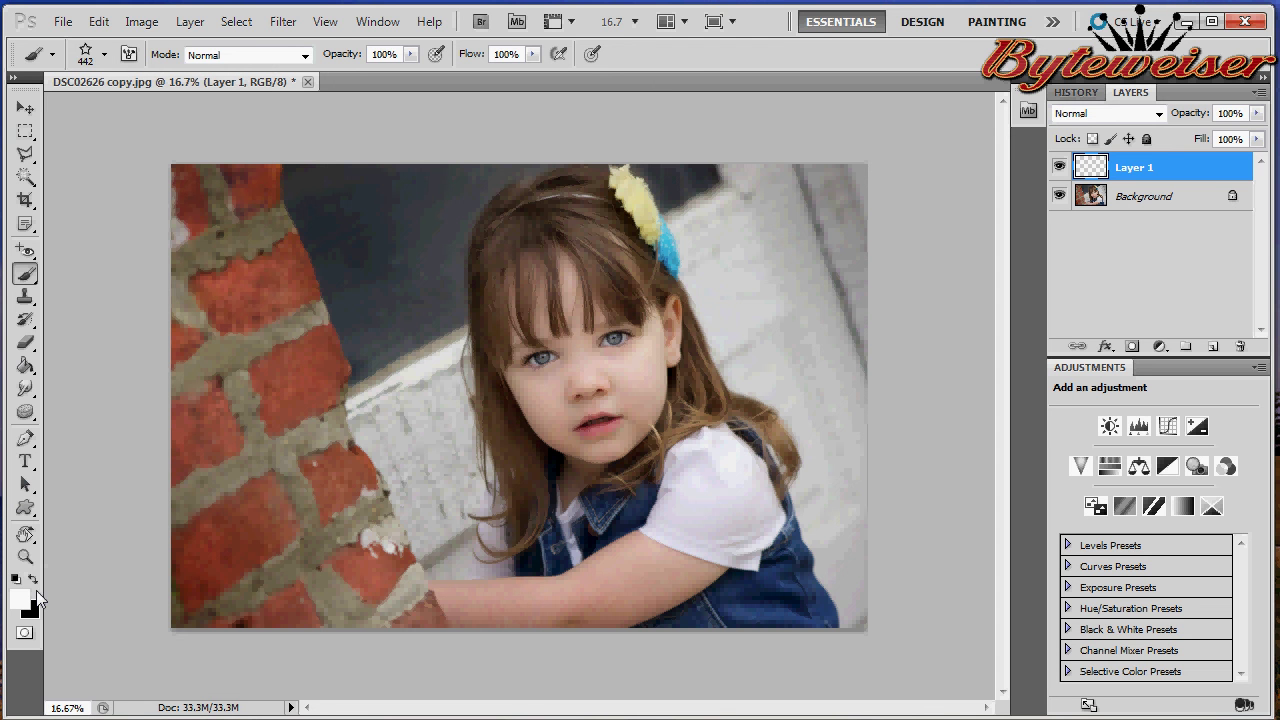
- Stamp four white stars on the new layer over the lower part of the brick wall
click(253, 423)
click(320, 491)
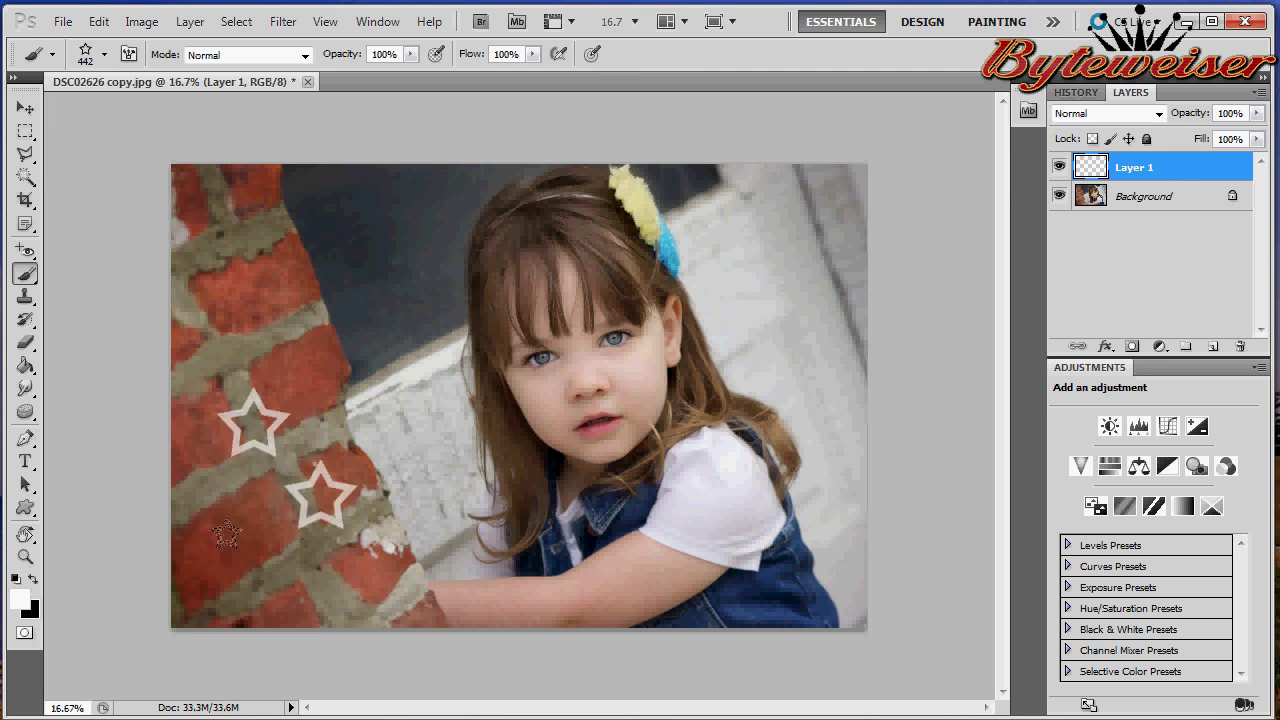
click(233, 562)
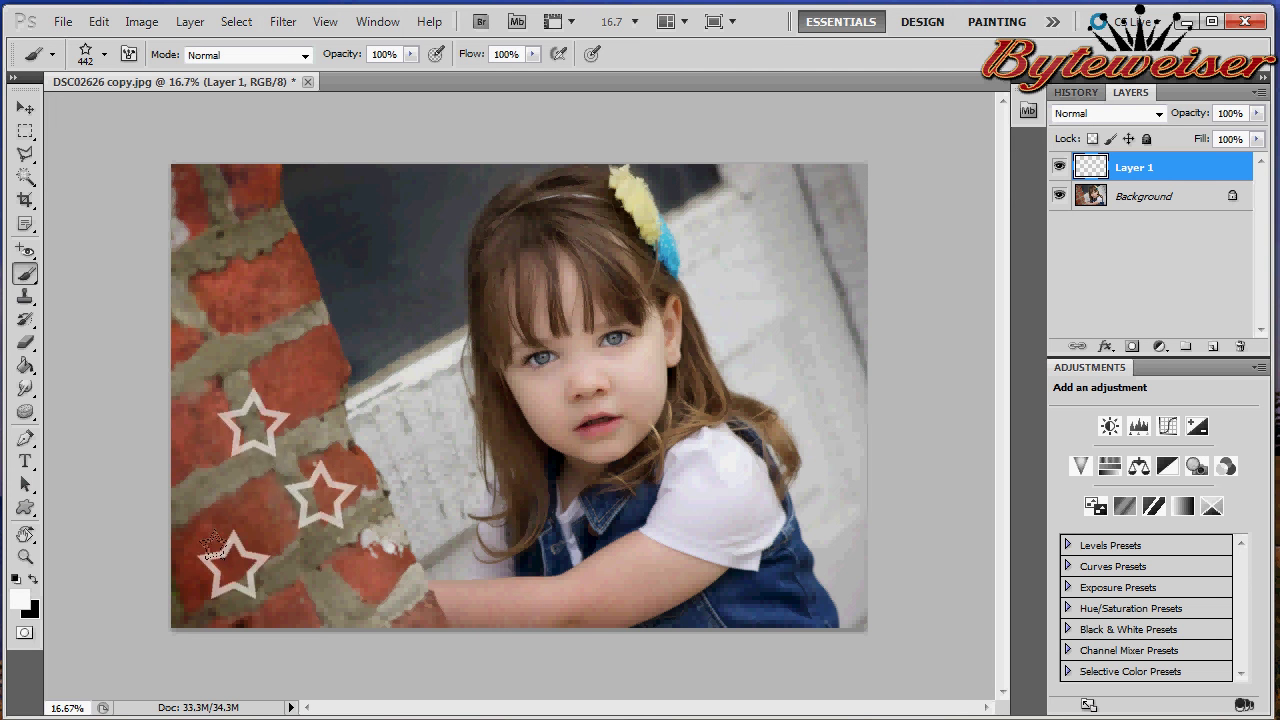
click(243, 490)
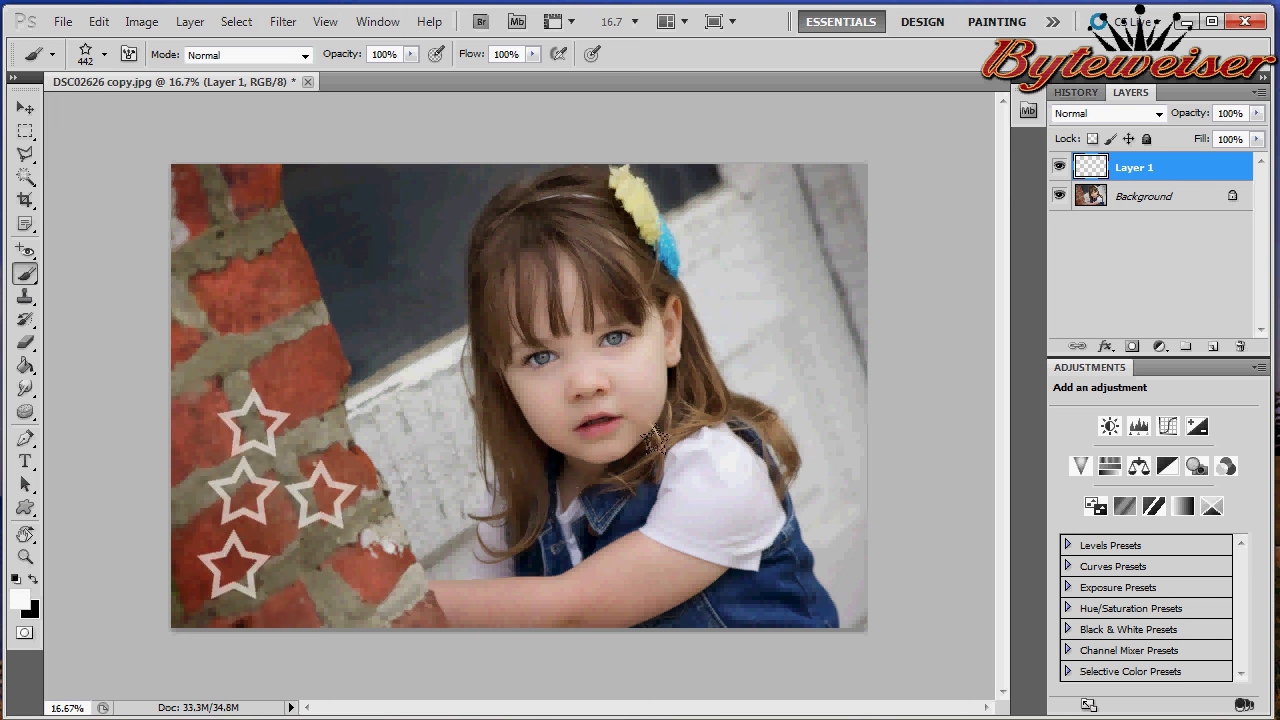
- Rename the layer containing the stars as Star Layer, leaving its layer style options unchanged
double_click(1153, 170)
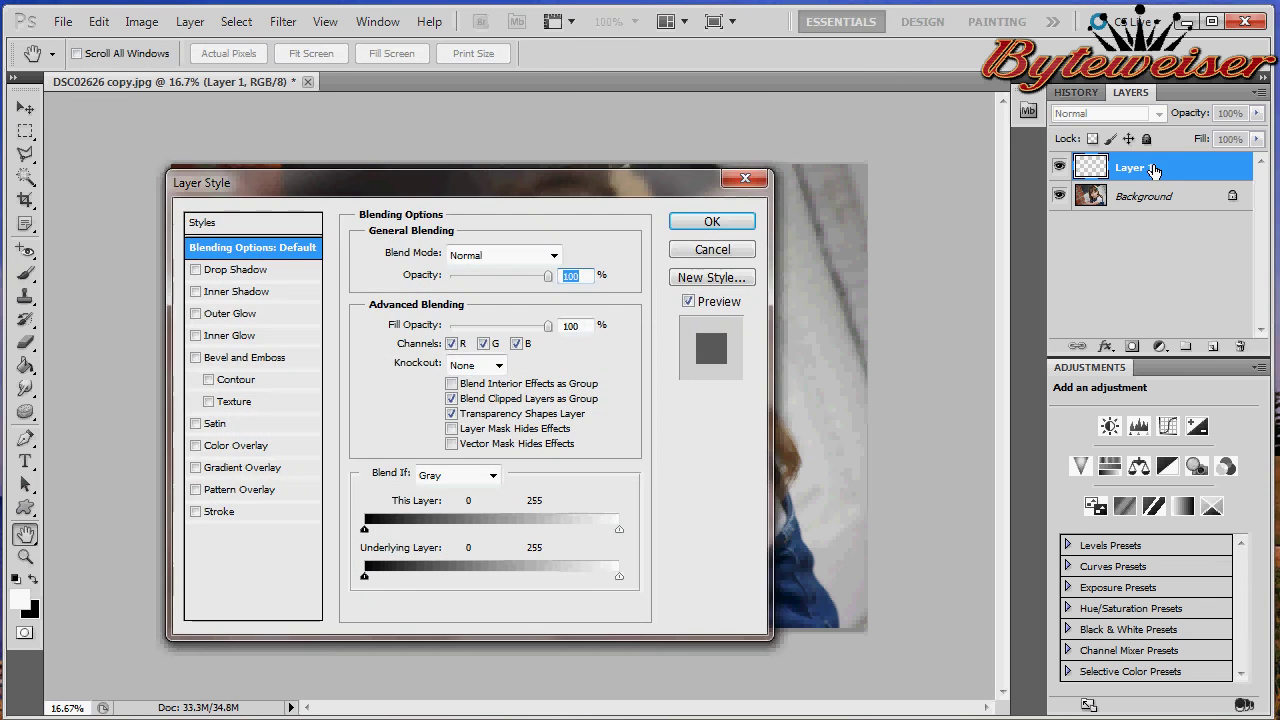
click(733, 252)
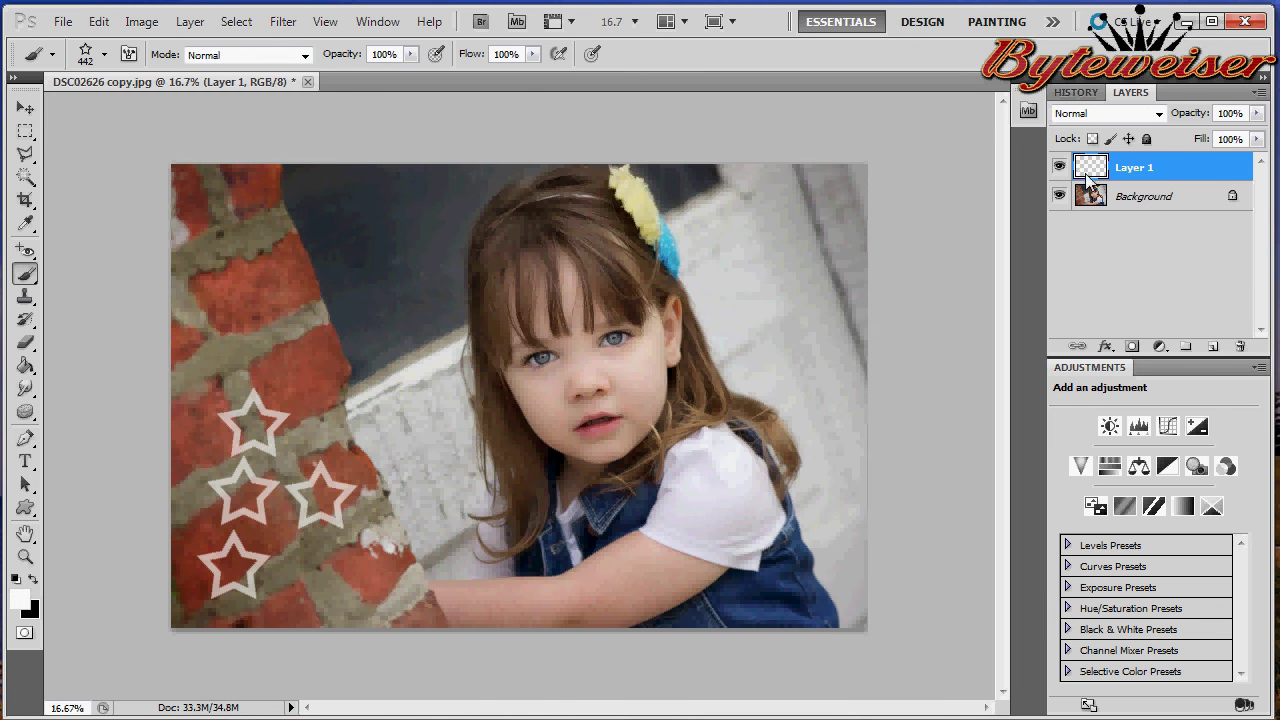
double_click(1134, 167)
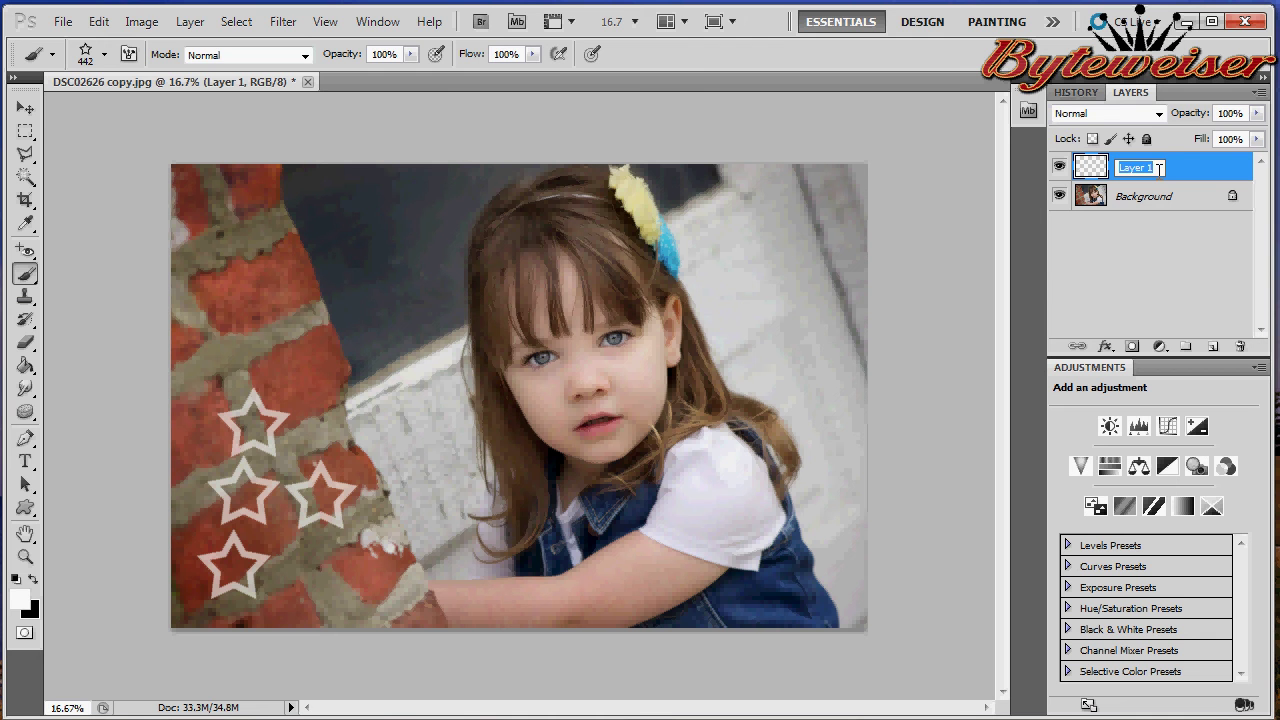
text(Star Layer)
key(Return)
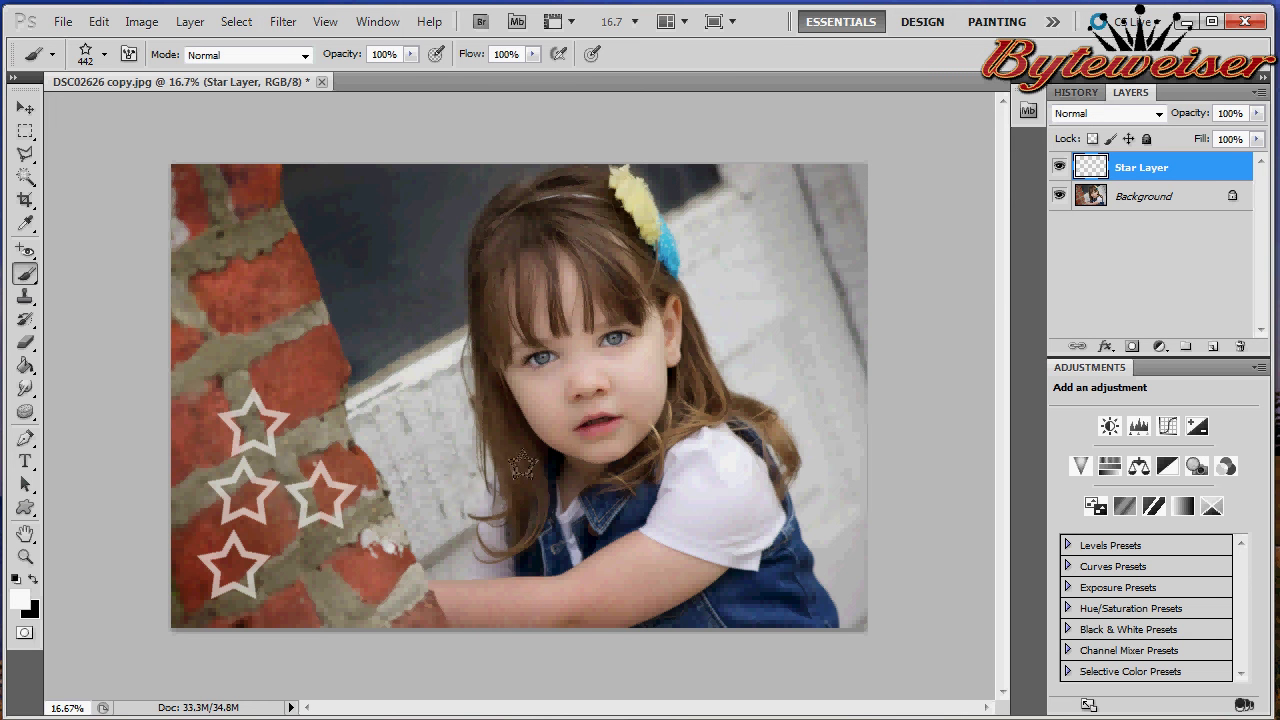
- Move the stars slightly upward and free-transform them to 202.07% width and 161.70% height with a -0.20° rotation
click(26, 112)
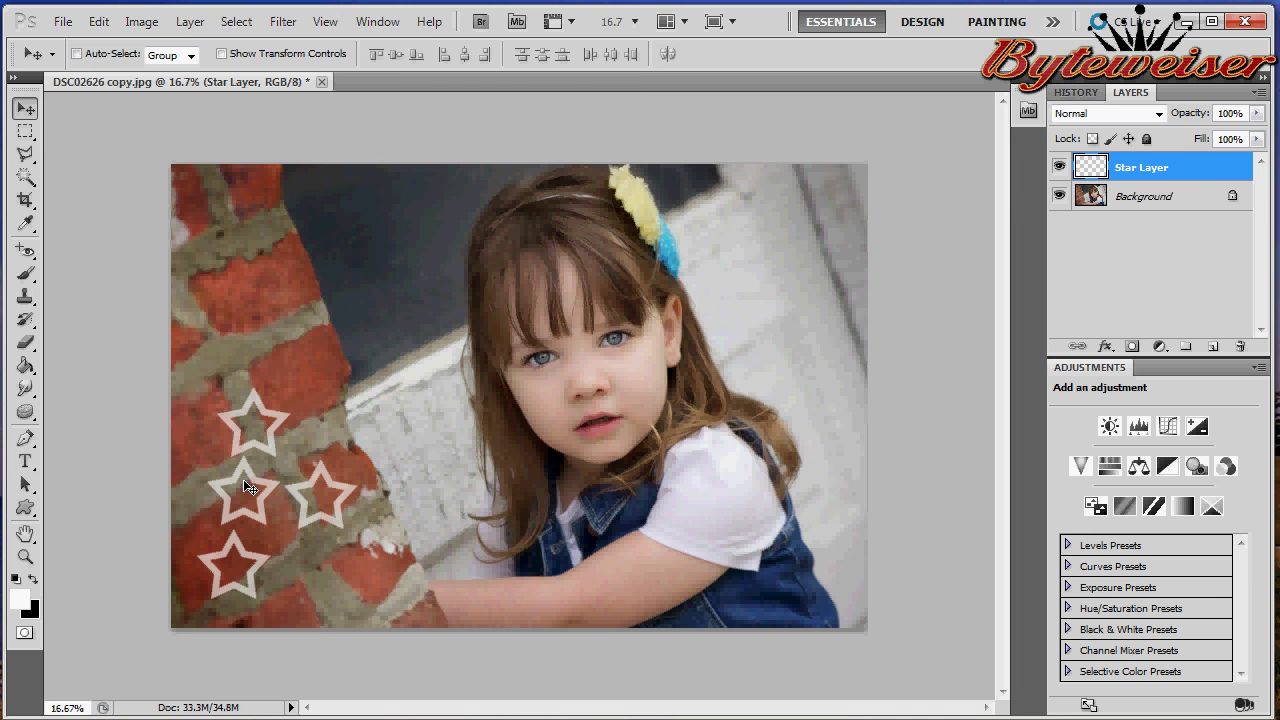
mouse_move(248, 504)
mouse_down()
mouse_move(269, 416)
mouse_move(250, 362)
mouse_move(259, 326)
mouse_move(335, 305)
mouse_move(285, 304)
mouse_move(276, 509)
mouse_move(260, 519)
mouse_move(770, 276)
mouse_move(339, 476)
mouse_move(265, 487)
mouse_move(255, 503)
mouse_up()
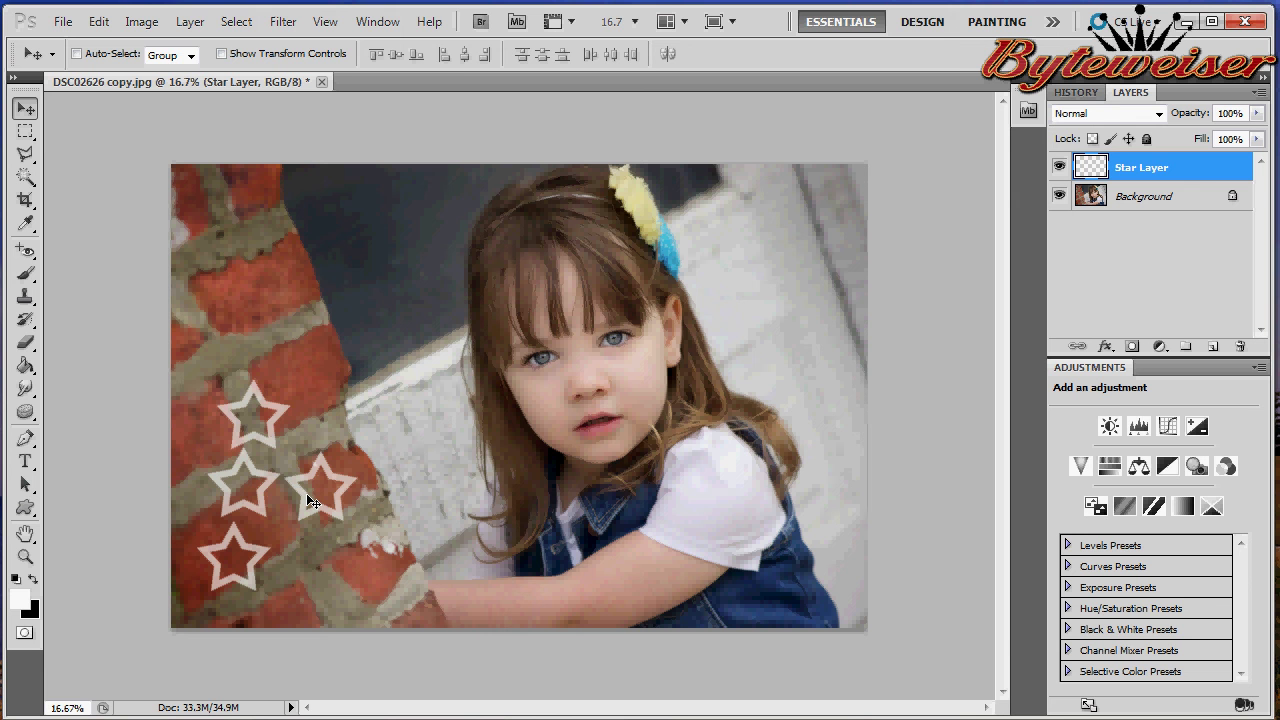
key(ctrl+t)
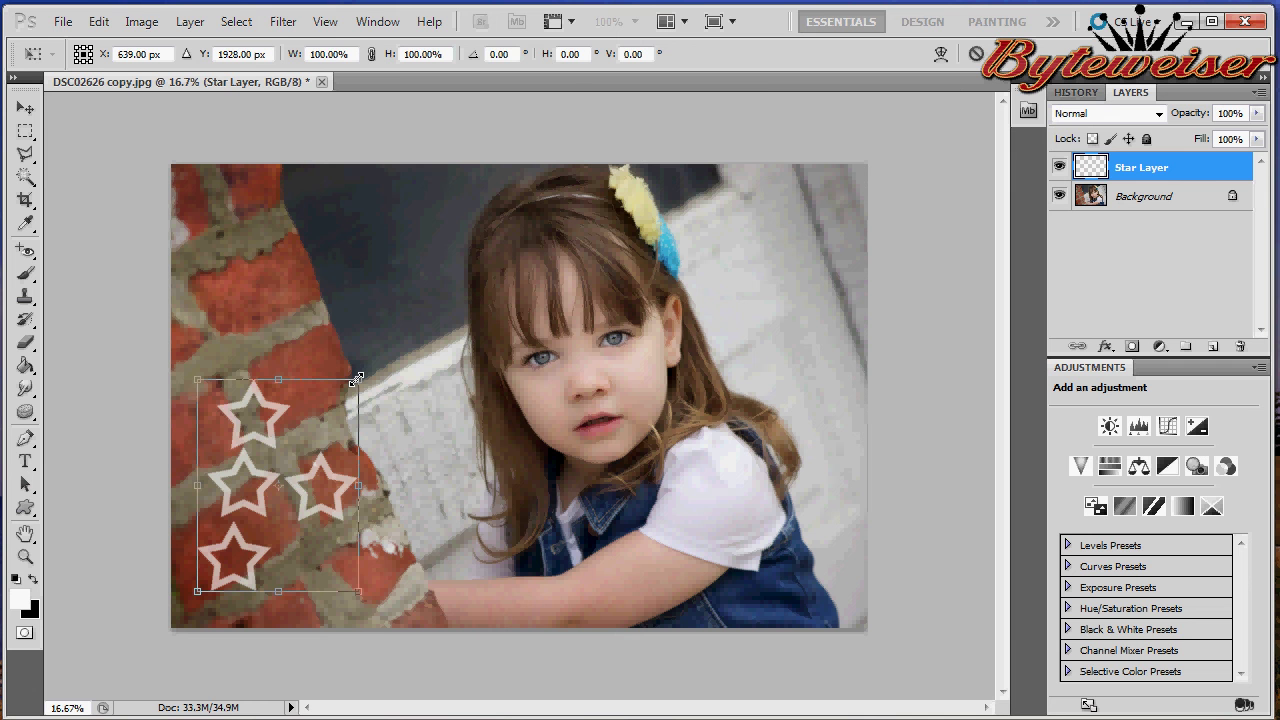
drag(356, 380, 522, 248)
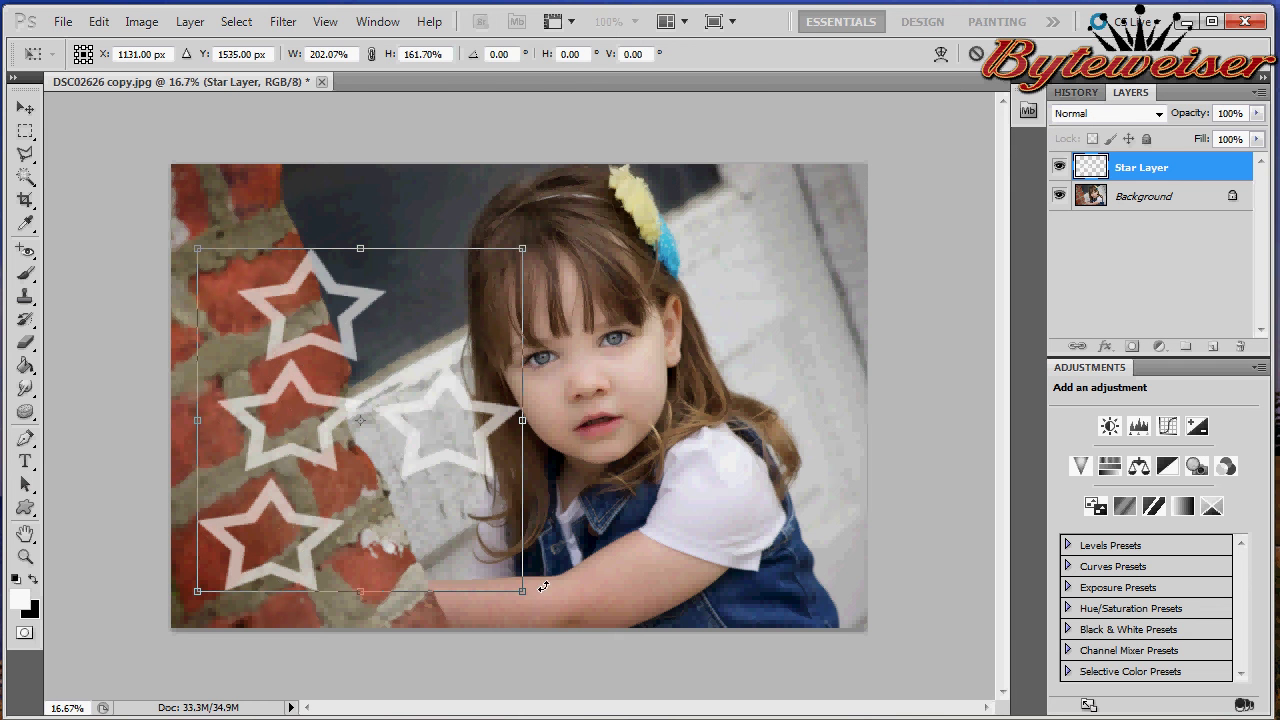
drag(539, 611, 509, 592)
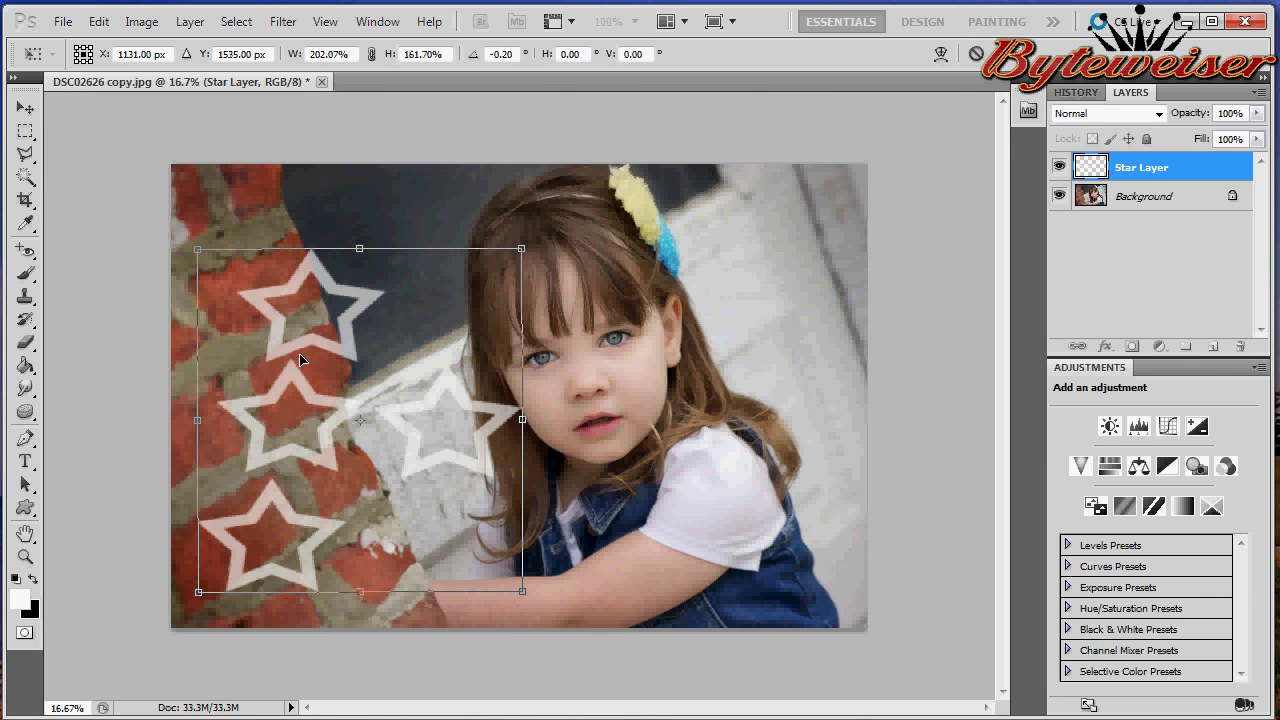
- Try linked and unlinked scaling on the stars, stretching the width to 381.30% and linking the height to match
click(371, 55)
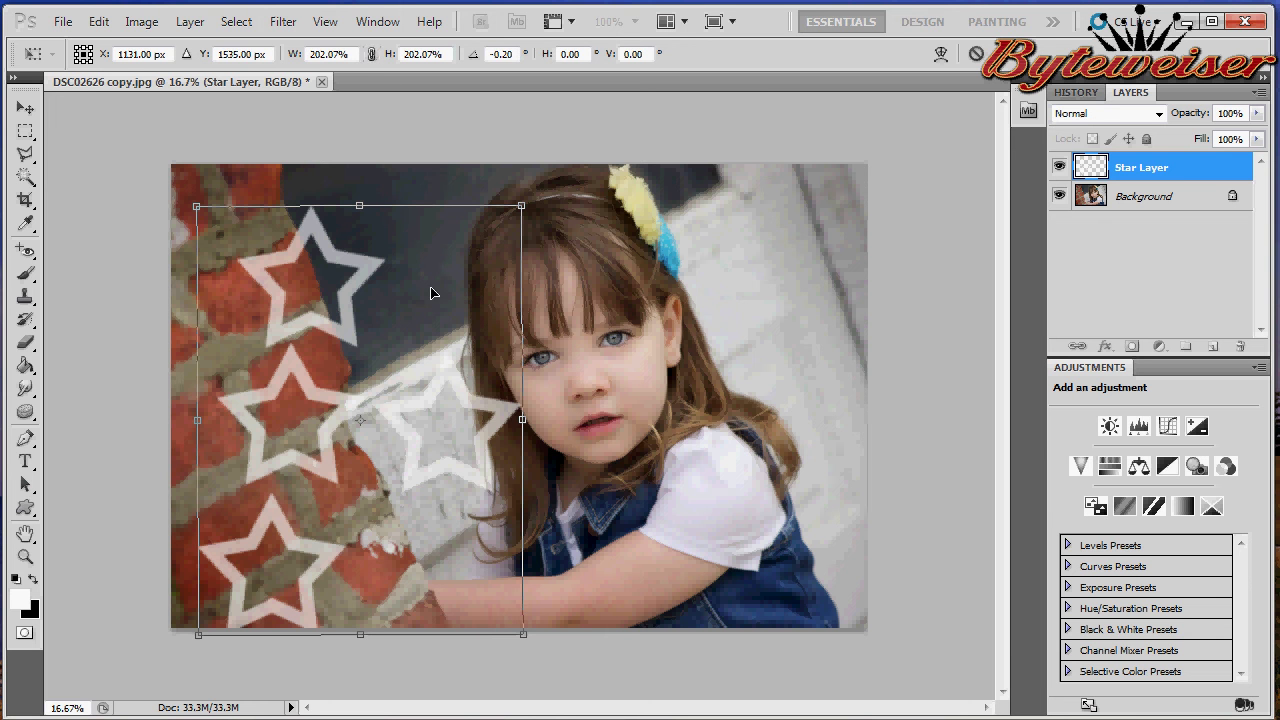
drag(523, 418, 810, 418)
click(371, 54)
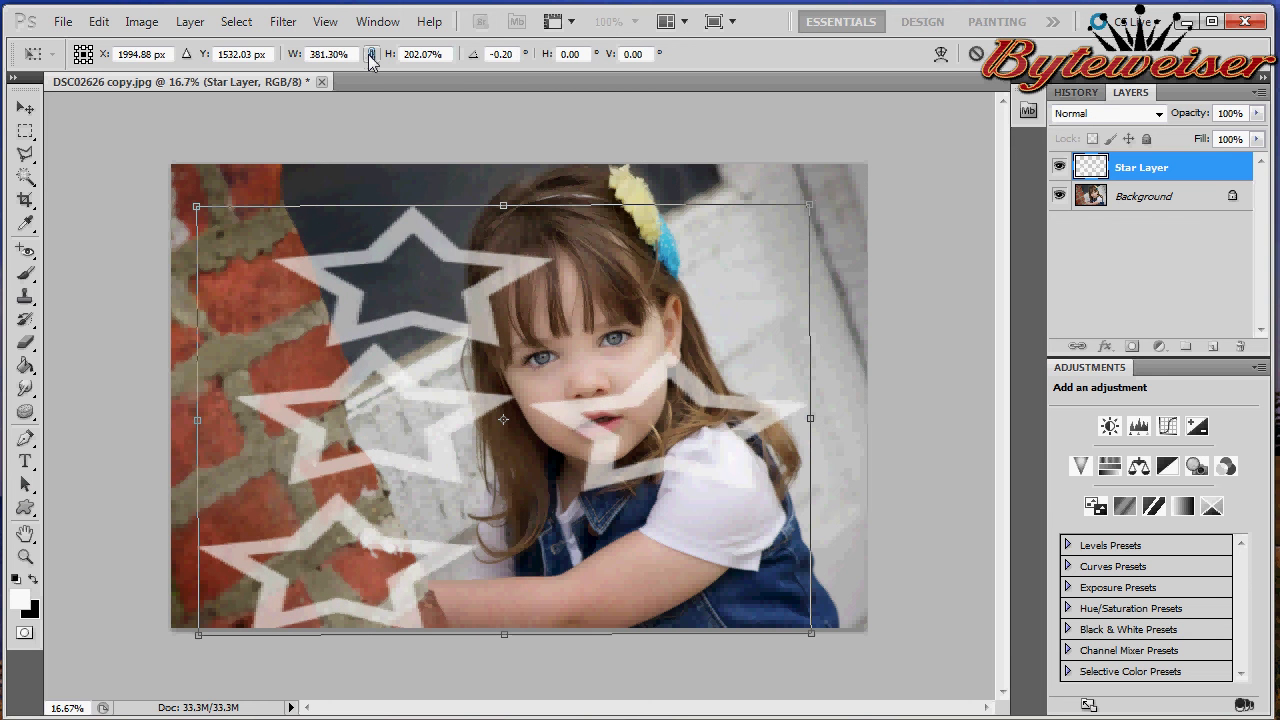
drag(490, 390, 414, 439)
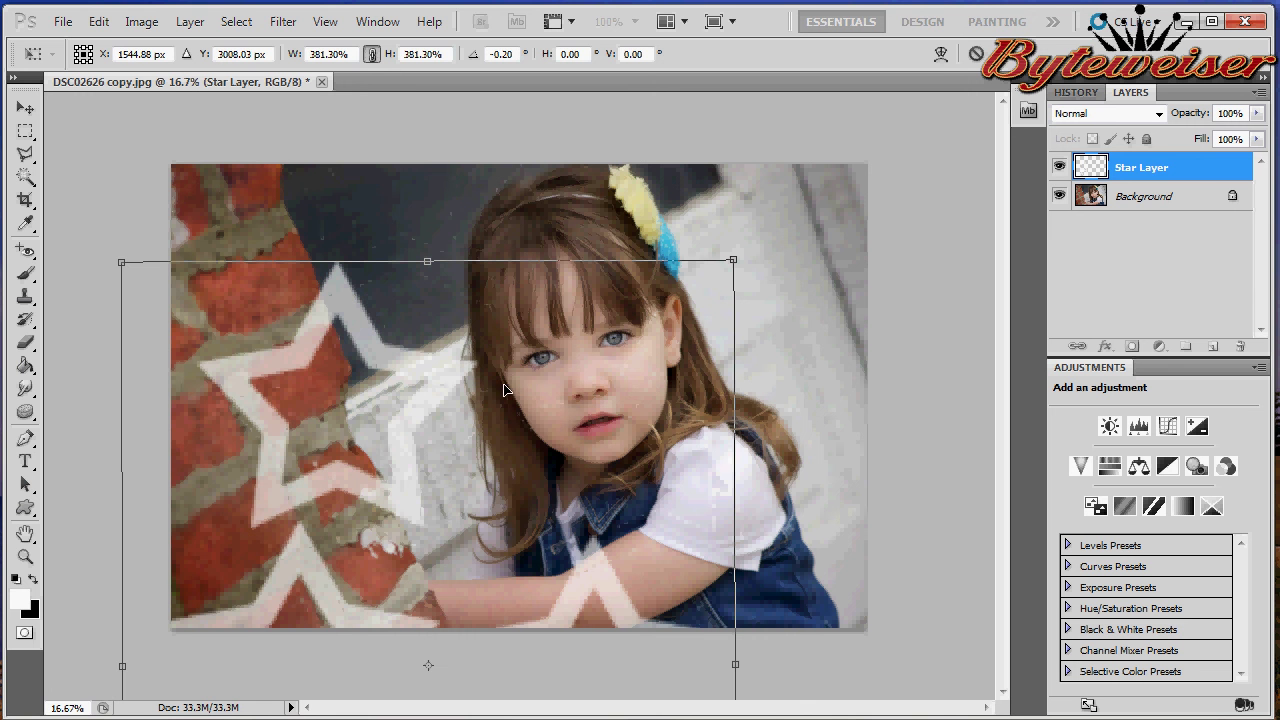
- Scale the stars proportionally to 106.37%, rotate them to -24.17°, position them on the lower brick wall and apply the transform
drag(734, 262, 400, 471)
drag(364, 543, 370, 347)
drag(413, 275, 379, 320)
drag(311, 436, 296, 486)
drag(366, 600, 395, 545)
drag(316, 522, 308, 530)
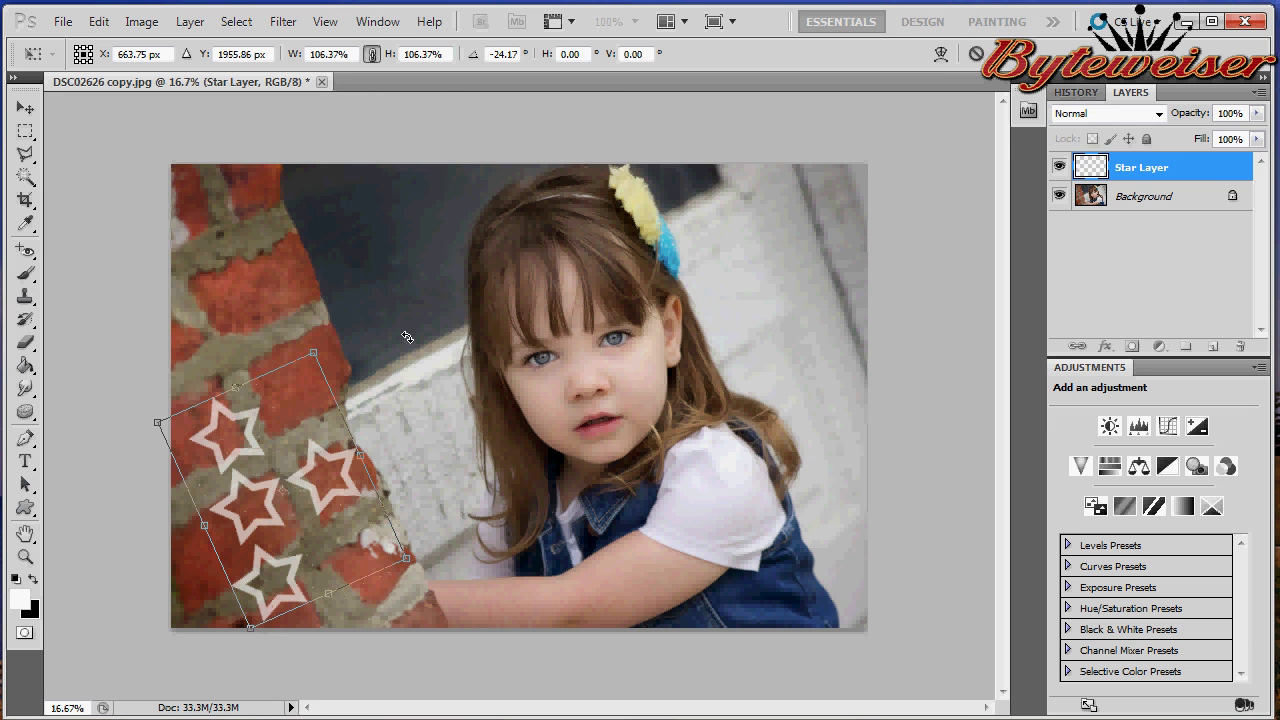
key(Return)
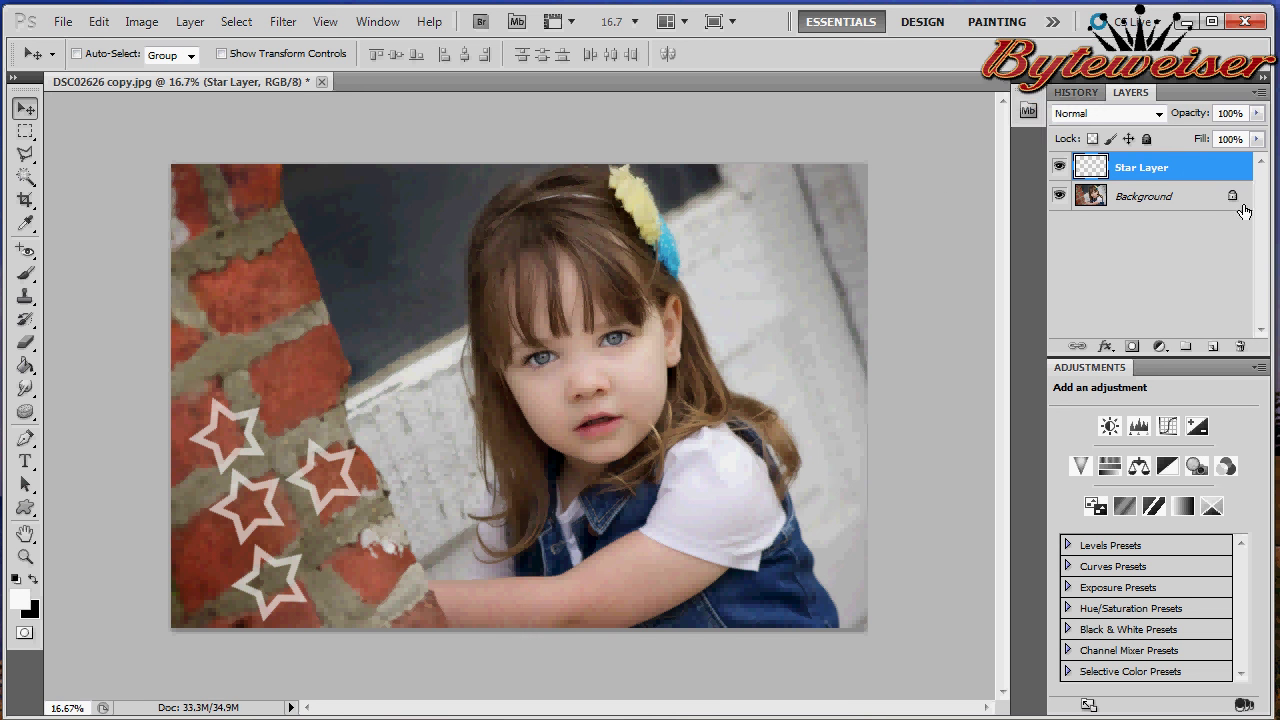
- Try to move Star Layer beneath the locked Background, and convert the Background into a regular layer with the default name
drag(1183, 172, 1160, 248)
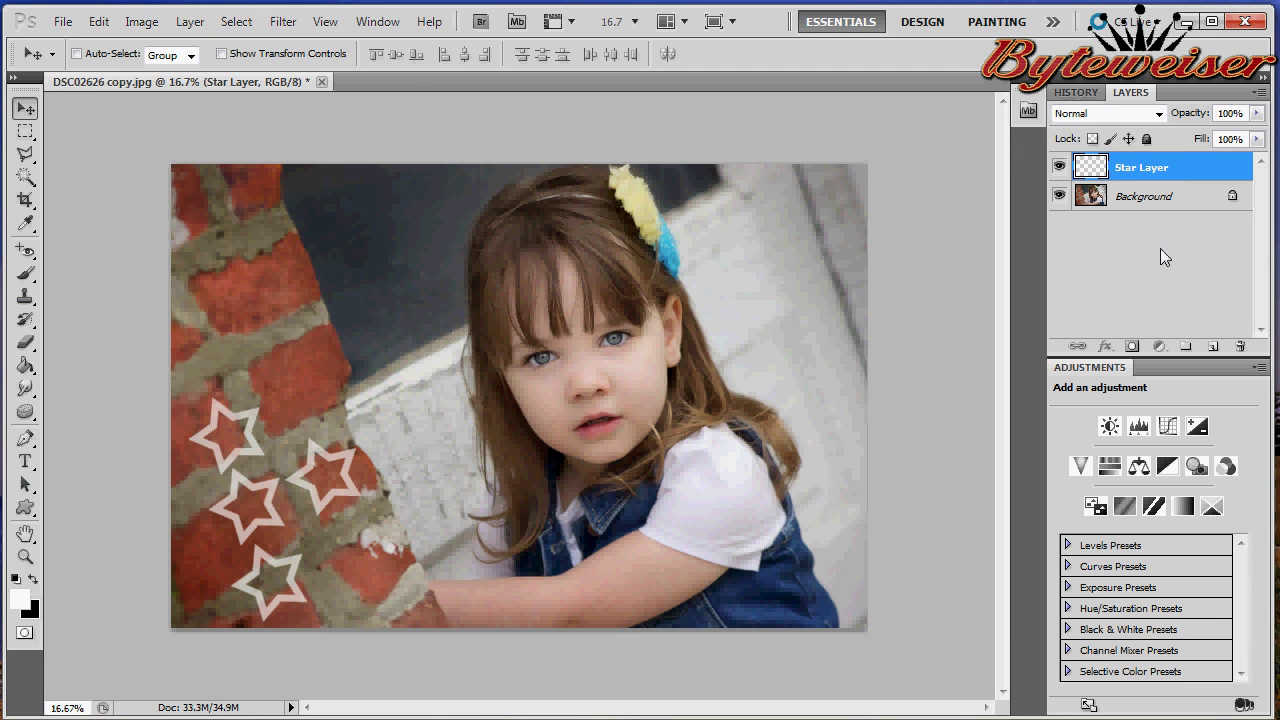
double_click(1155, 198)
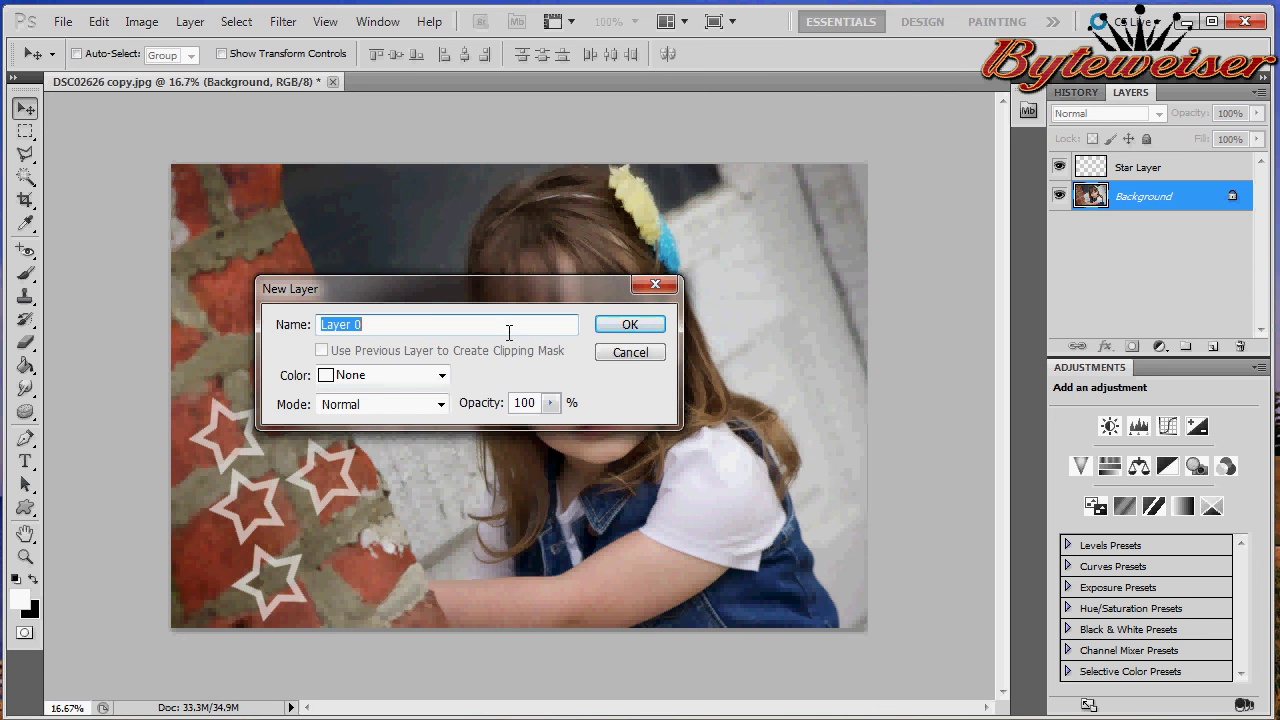
click(628, 328)
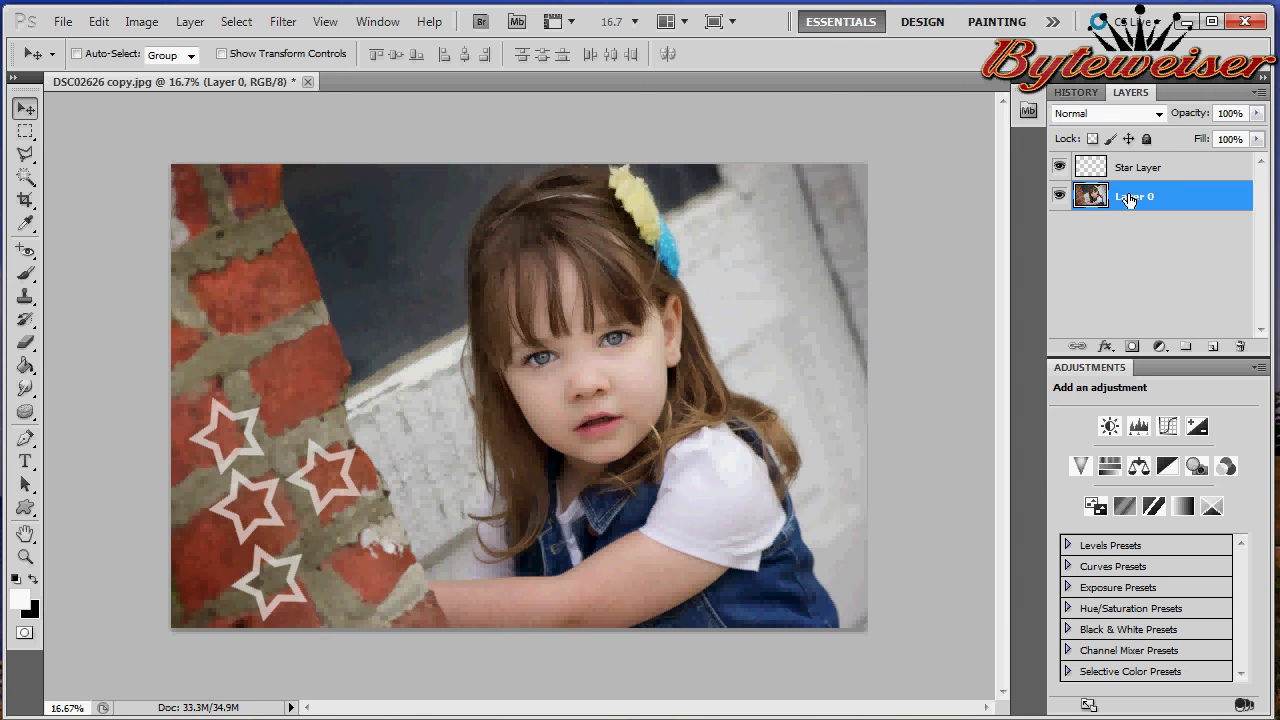
- Move Star Layer beneath the photo layer and back above it
drag(1161, 165, 1159, 207)
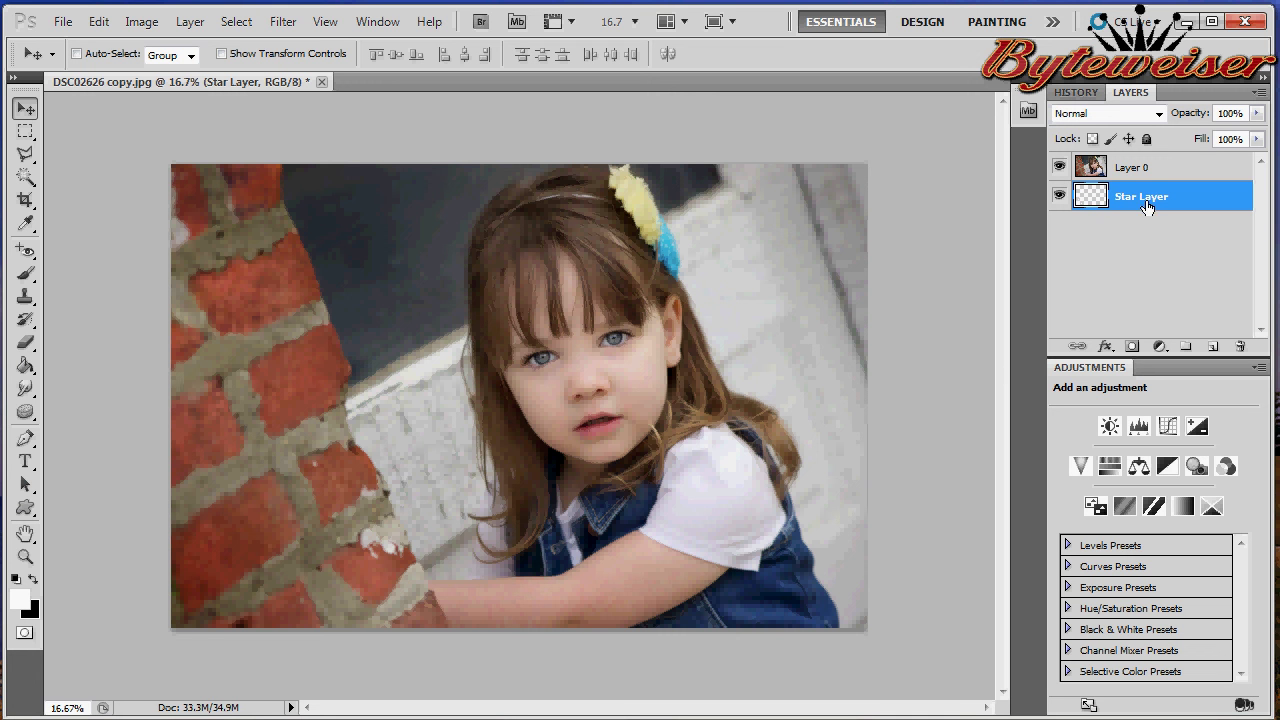
drag(1147, 204, 1152, 167)
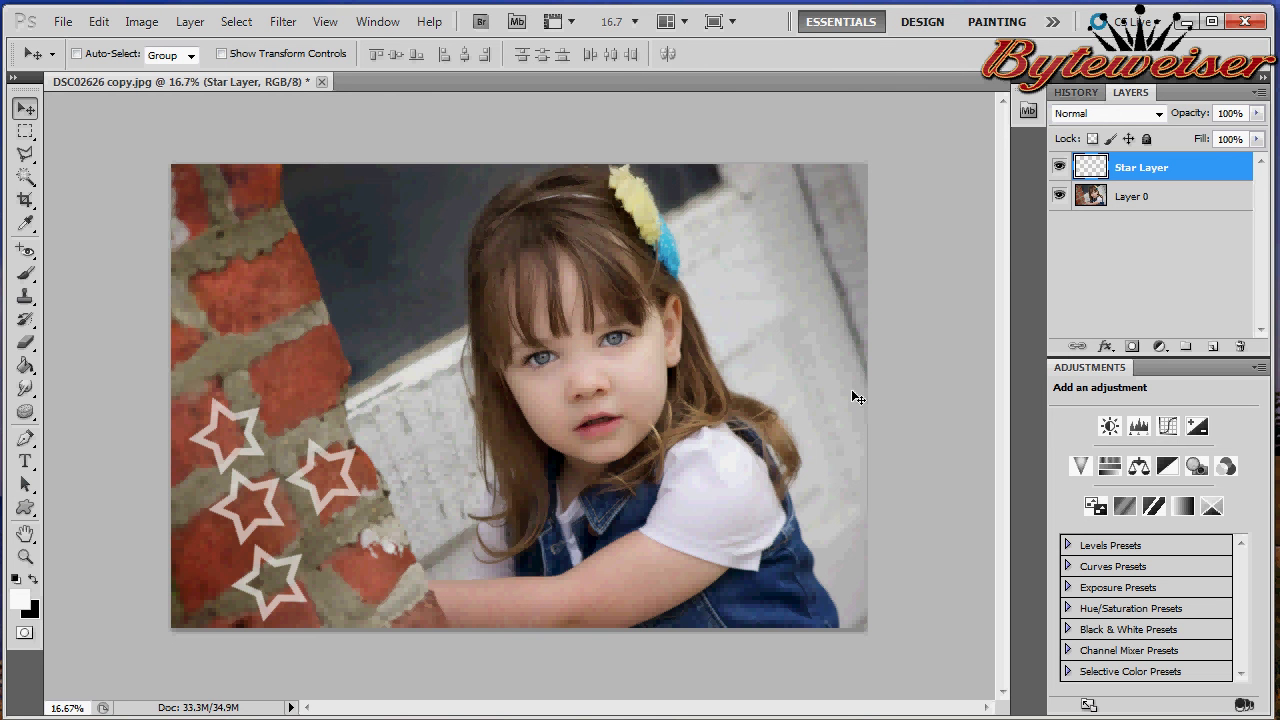
mouse_move(1140, 167)
mouse_down()
mouse_move(1134, 210)
mouse_move(1148, 163)
mouse_up()
- Delete Star Layer and undo the deletion
click(1239, 347)
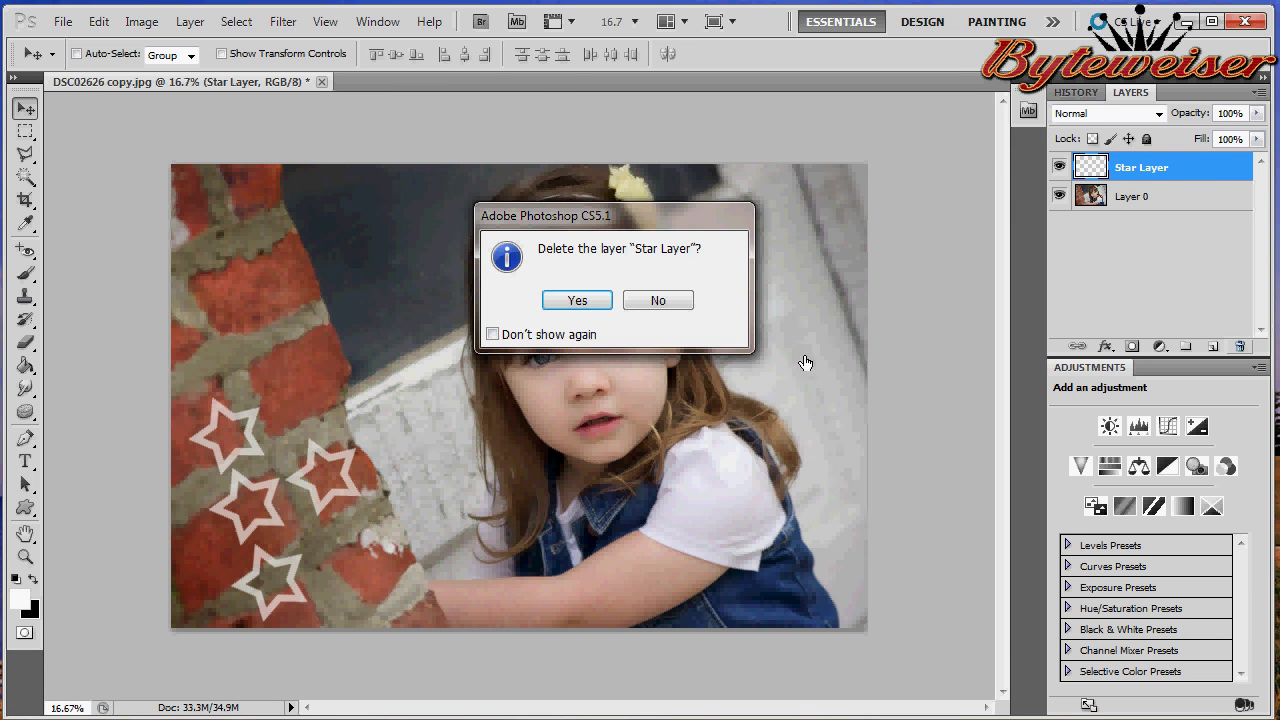
click(563, 306)
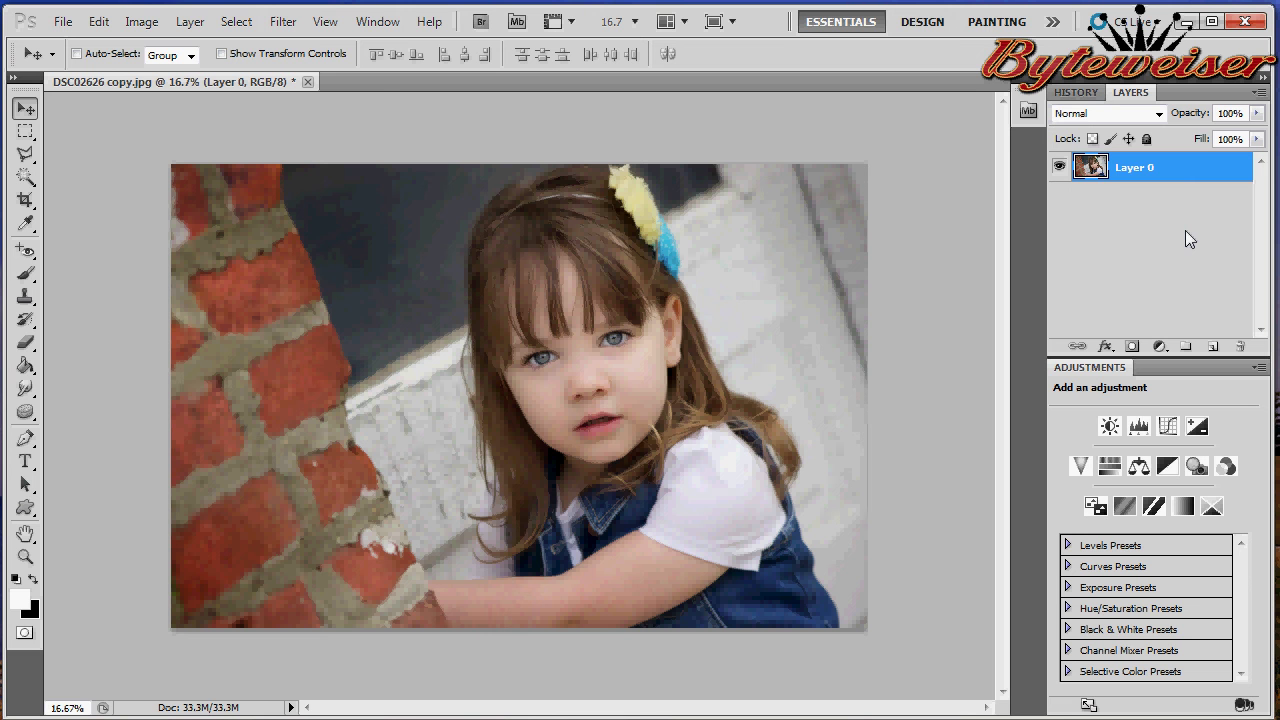
key(ctrl+z)
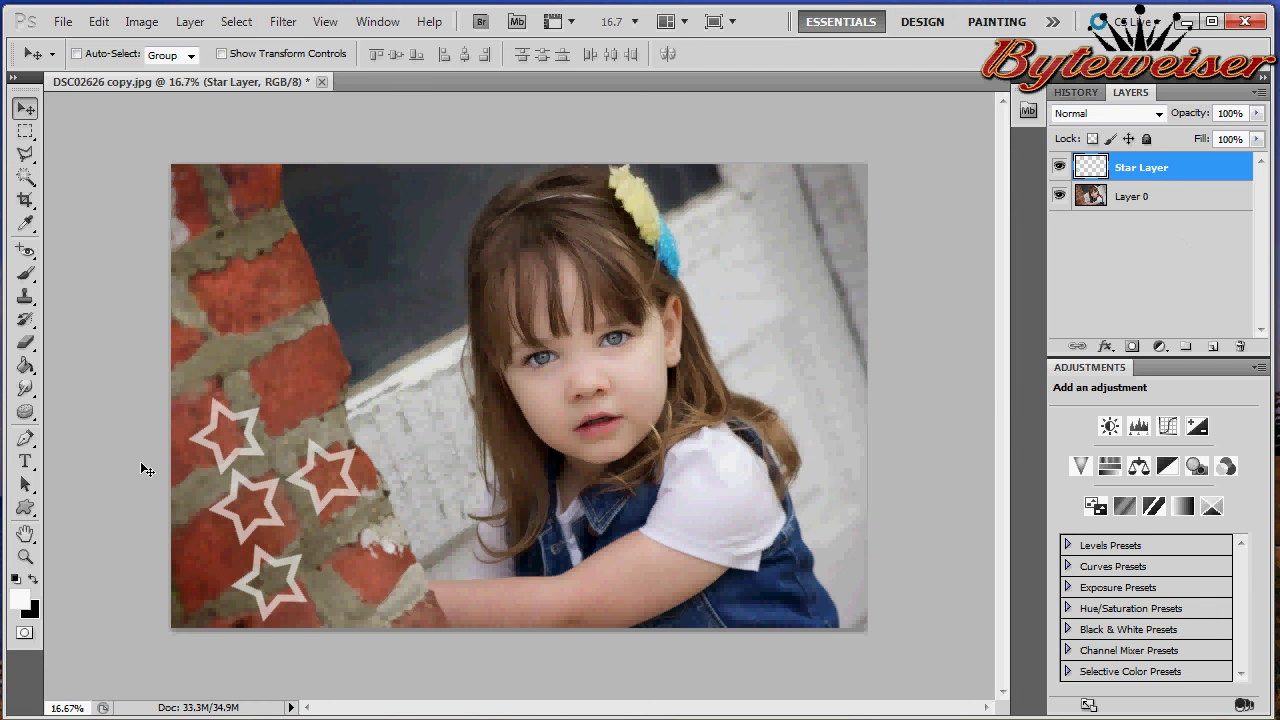
- Create a paragraph text box across the brick wall above the stars and set the text color to white
click(28, 473)
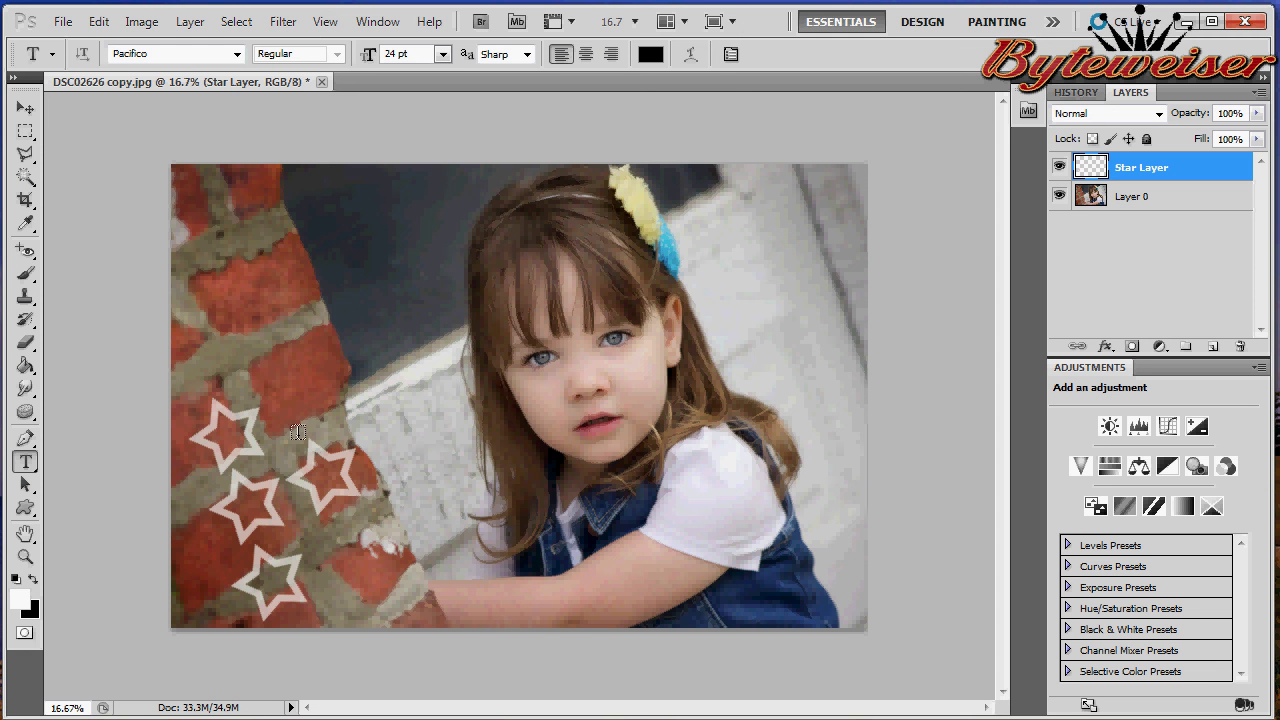
drag(189, 285, 432, 379)
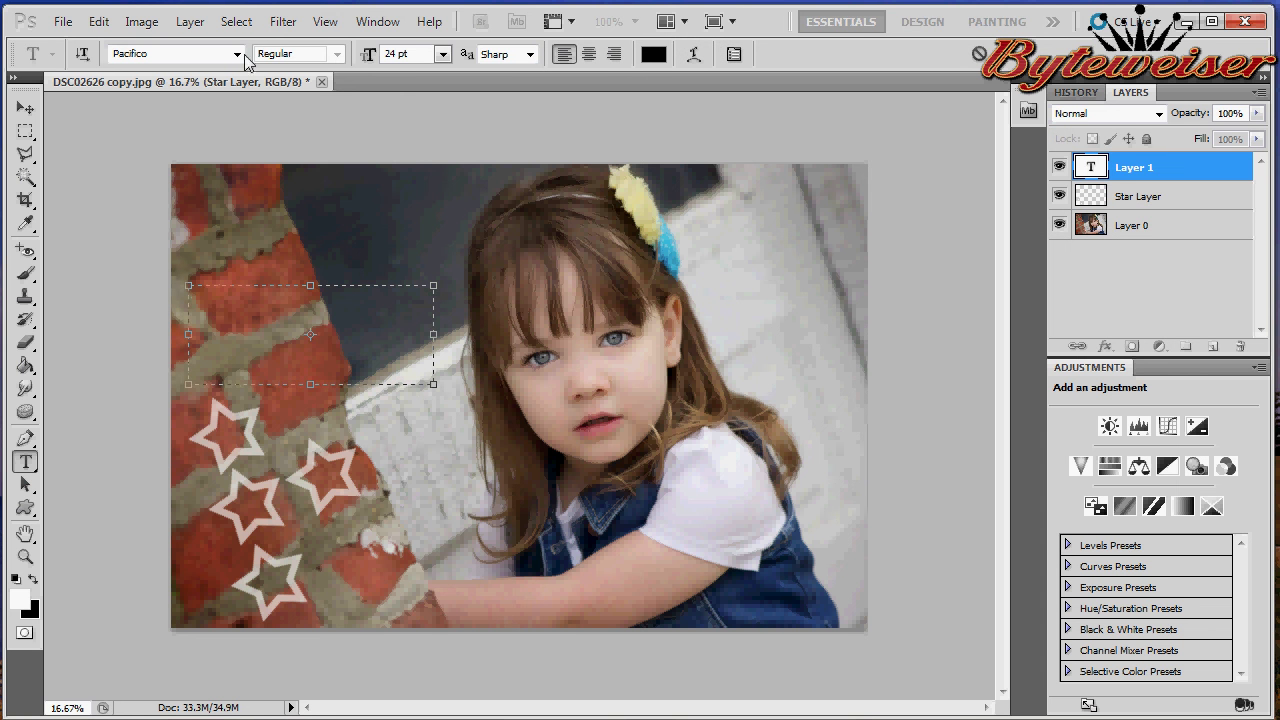
click(663, 52)
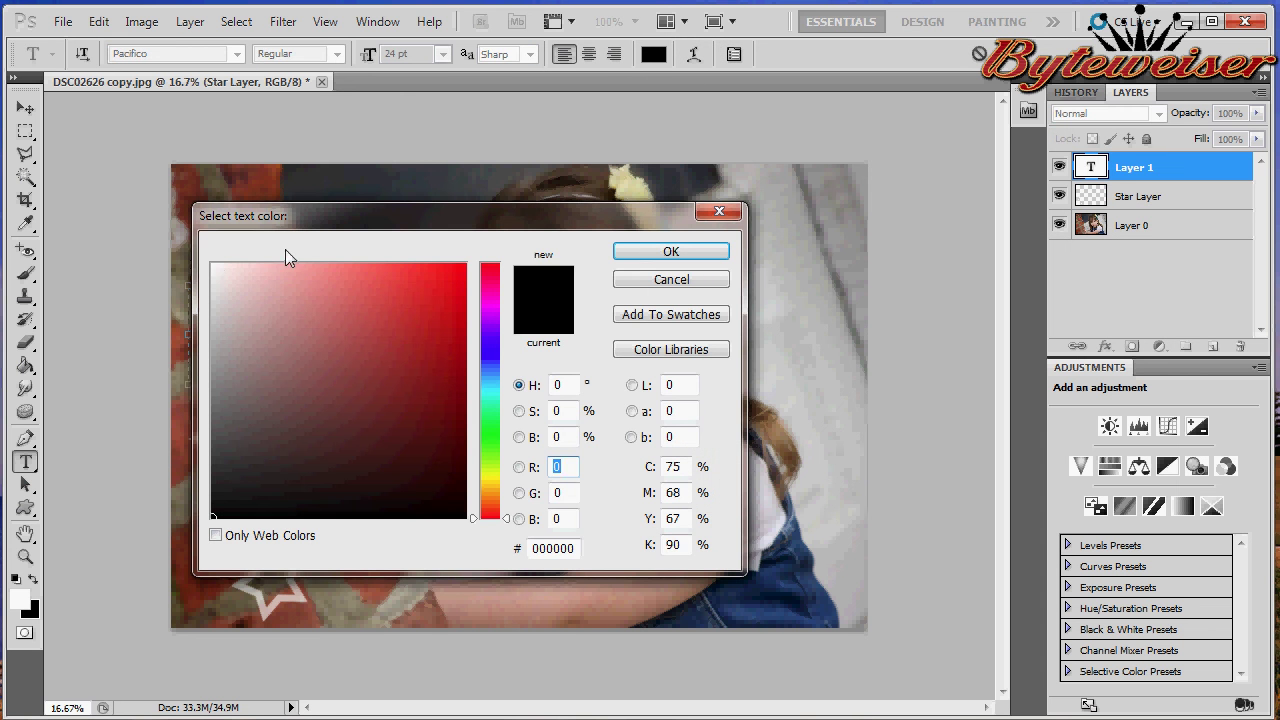
click(214, 267)
click(670, 251)
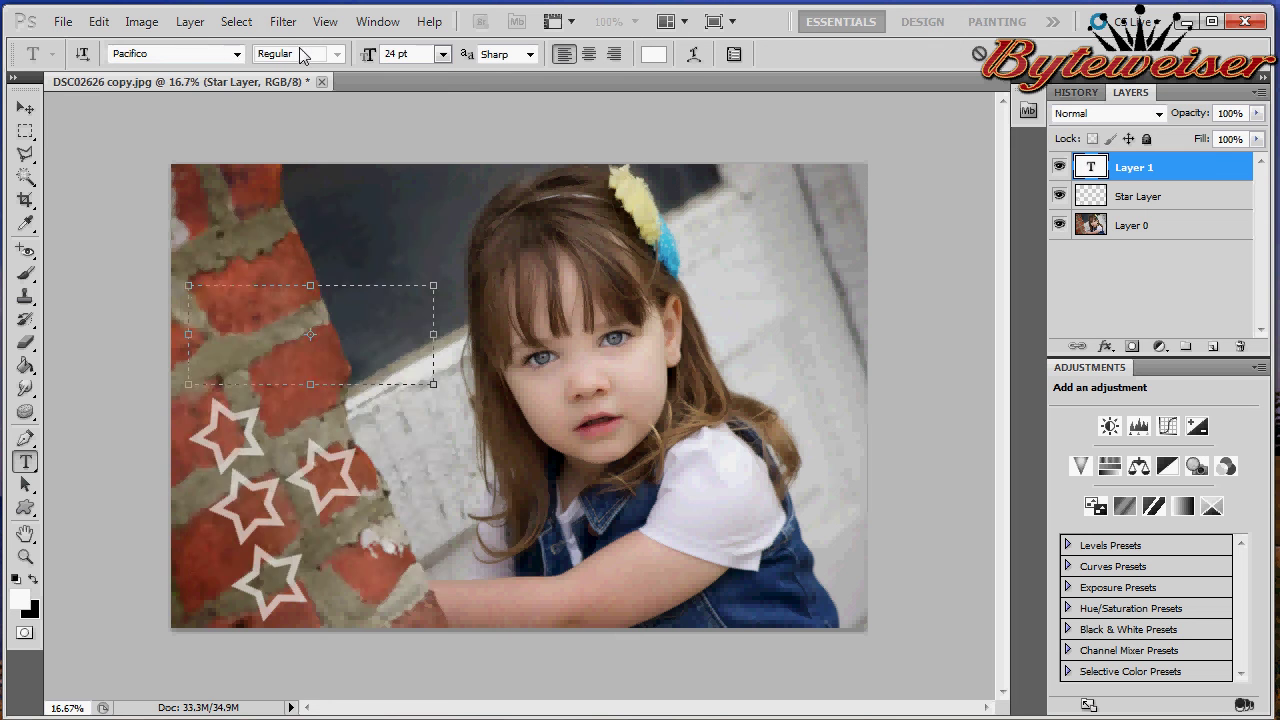
- Set the text font to League Script Thin and the size to 36 pt
click(237, 54)
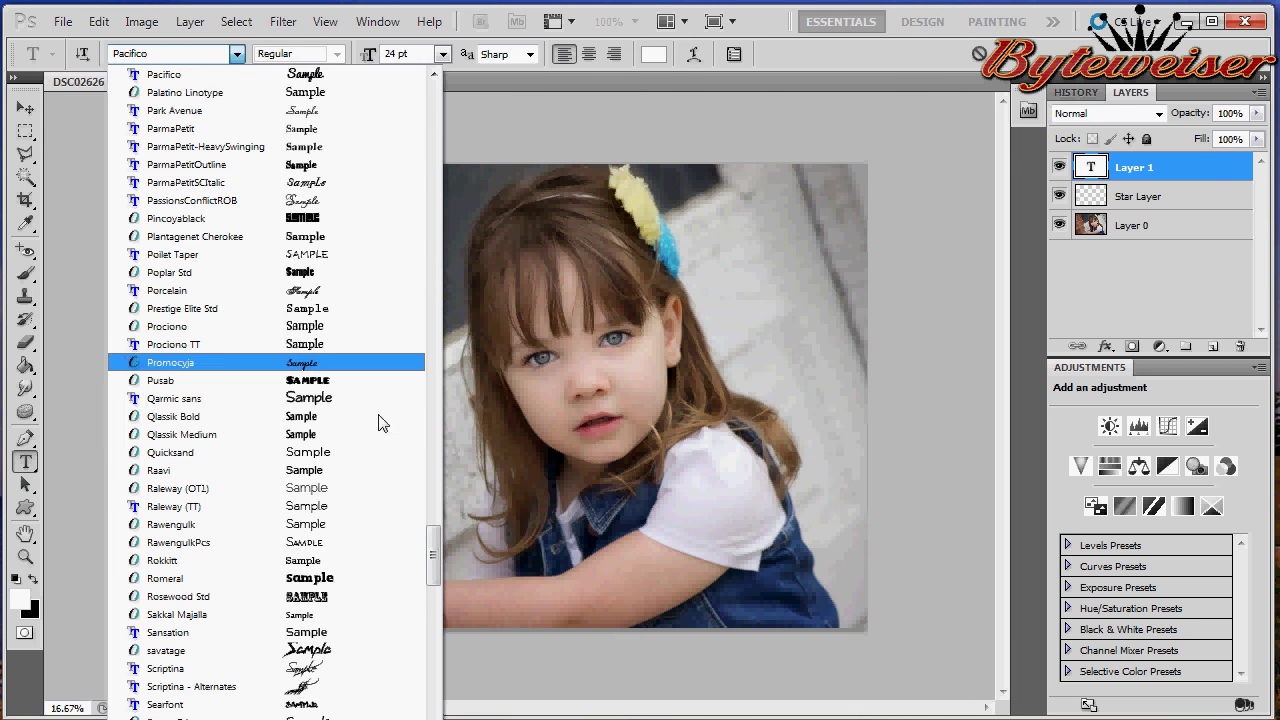
drag(429, 529, 424, 436)
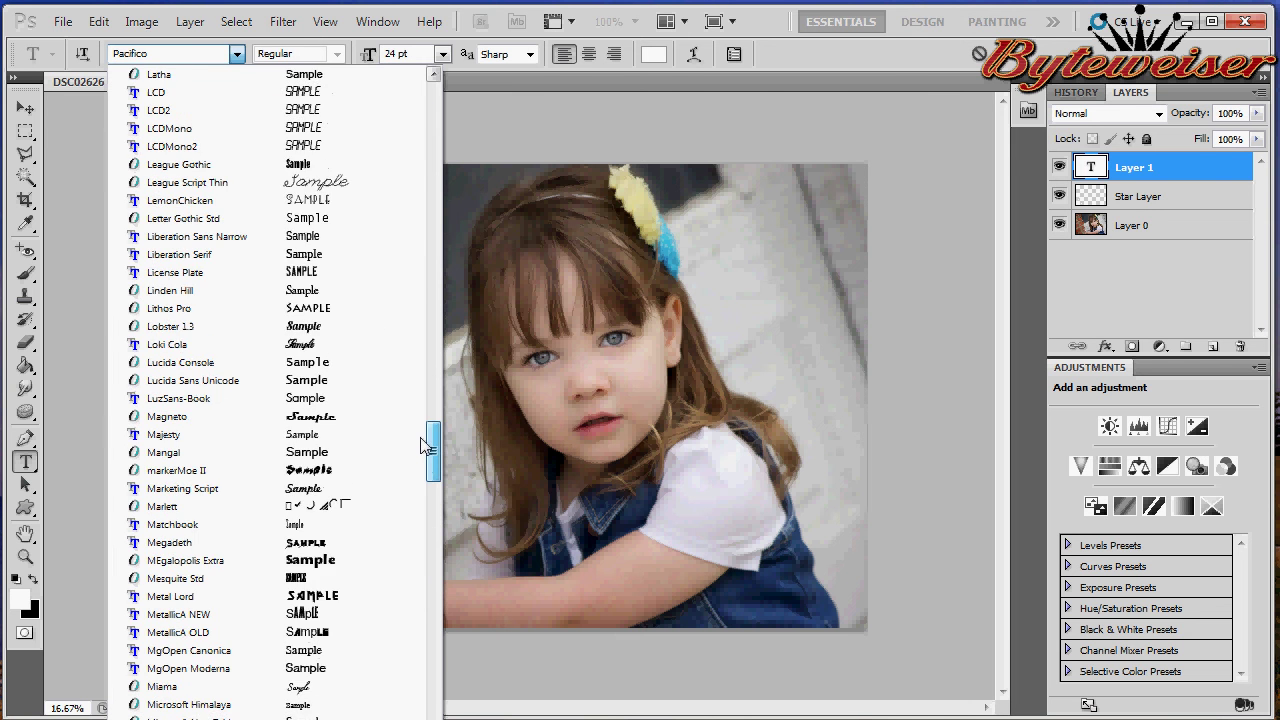
click(348, 184)
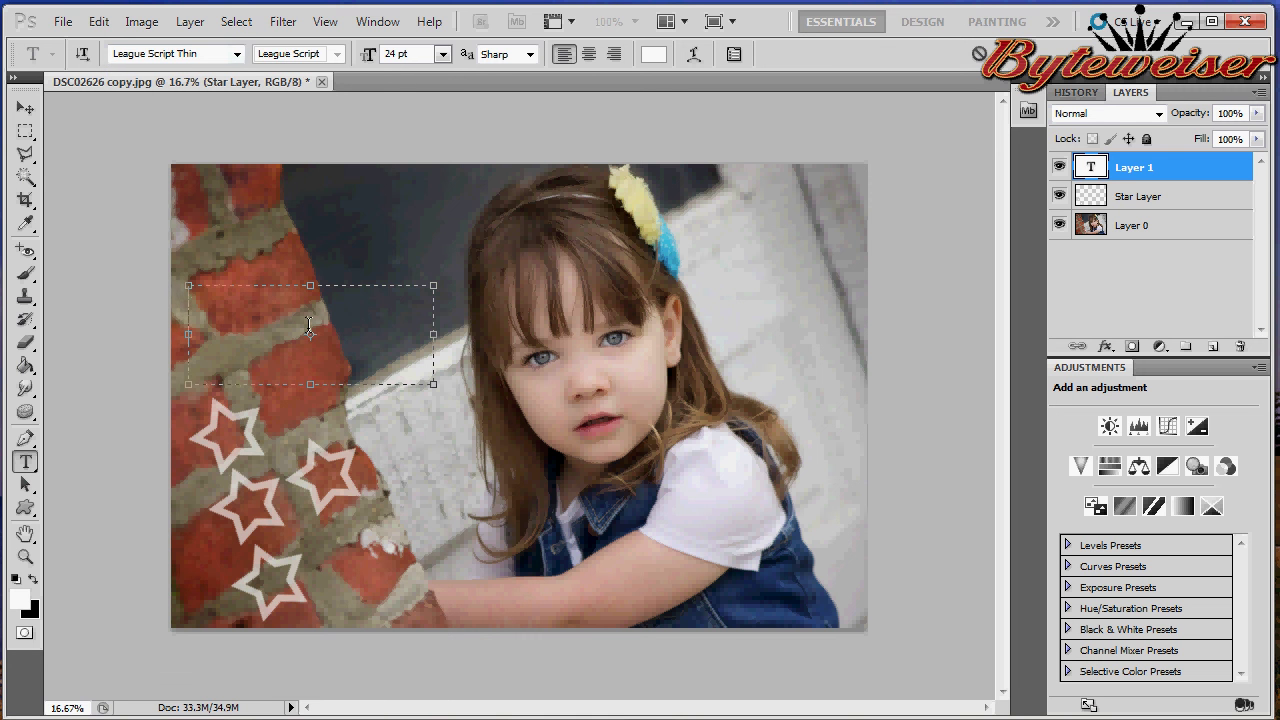
click(442, 54)
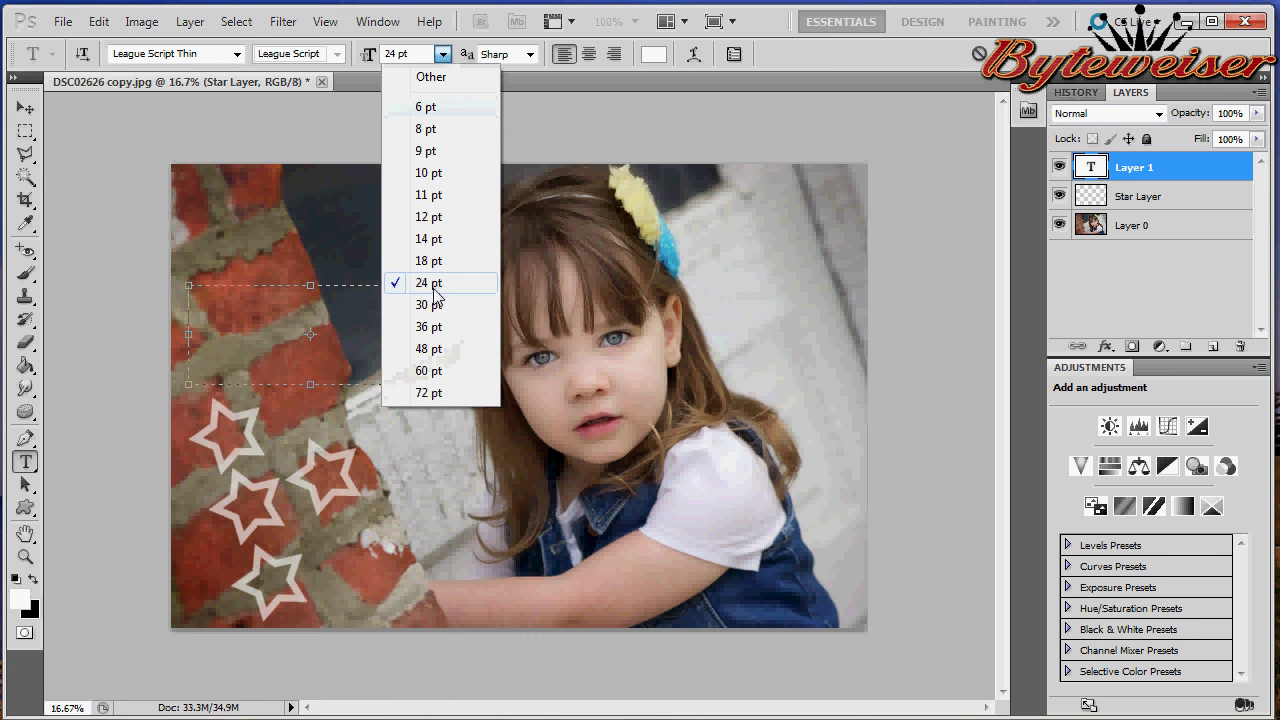
click(430, 327)
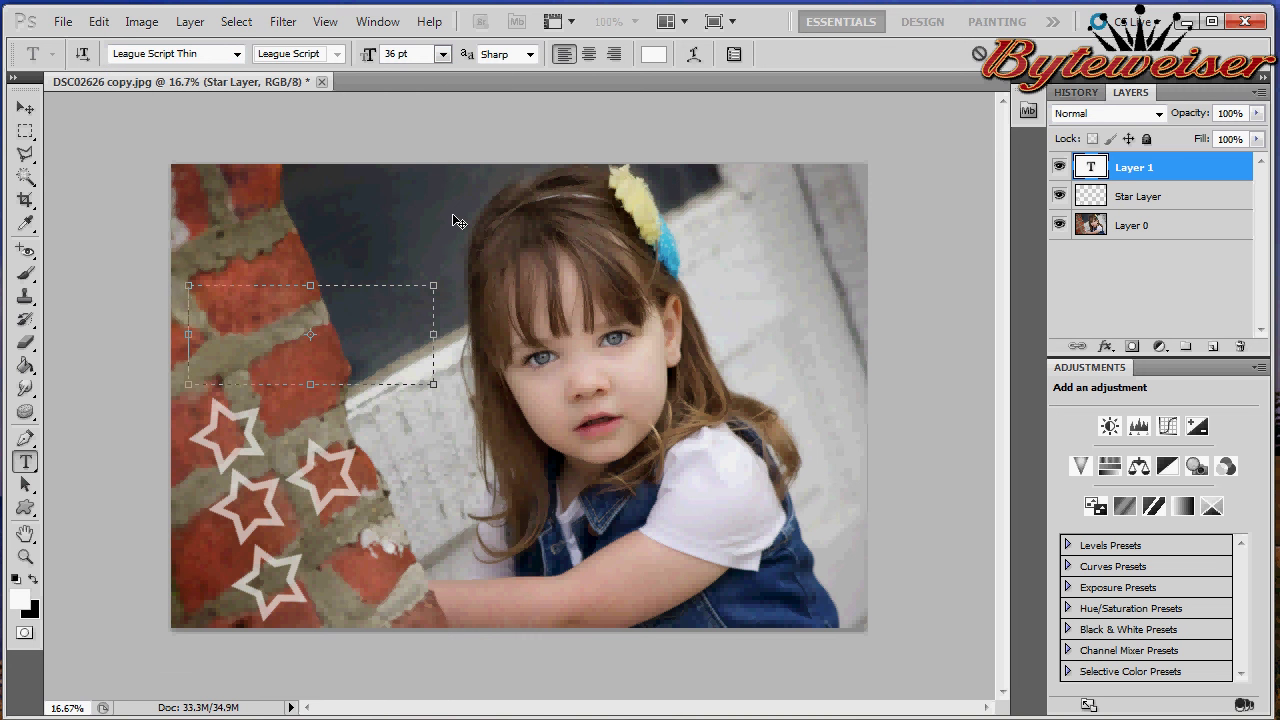
- Enter the girl's first name, move the text up to the photo's upper-left corner and commit it
text(Kate)
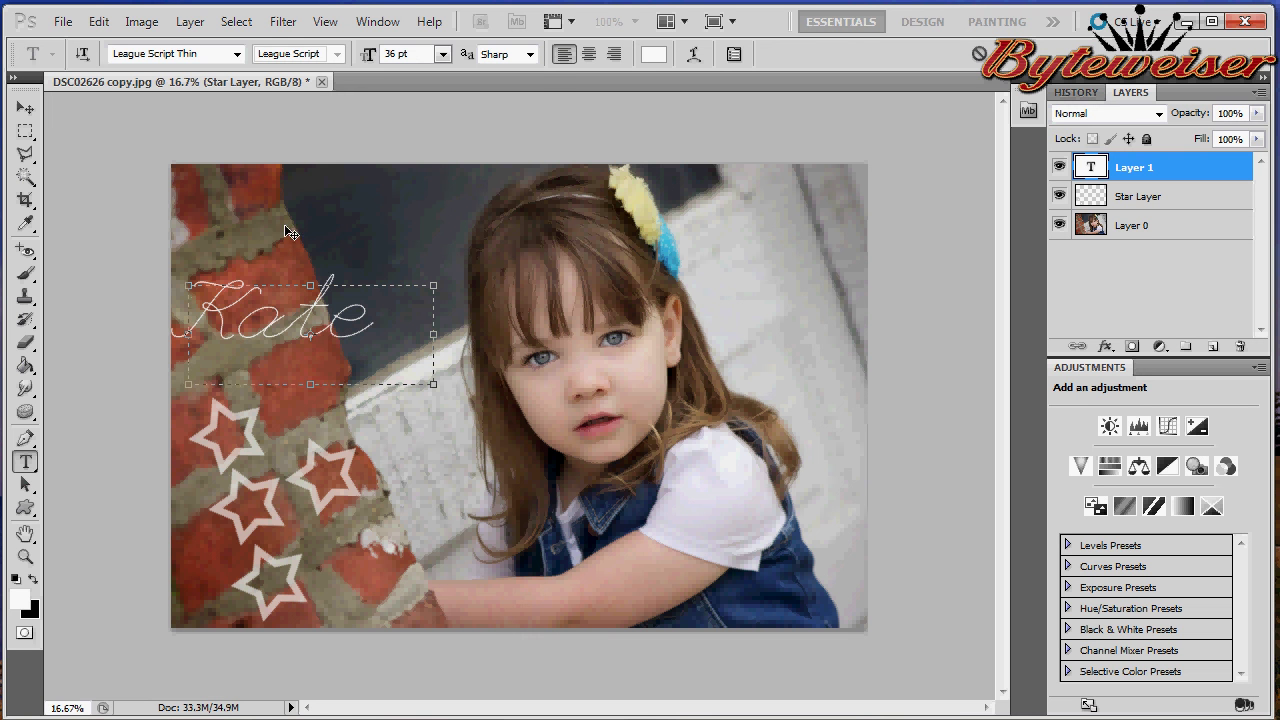
drag(285, 228, 318, 172)
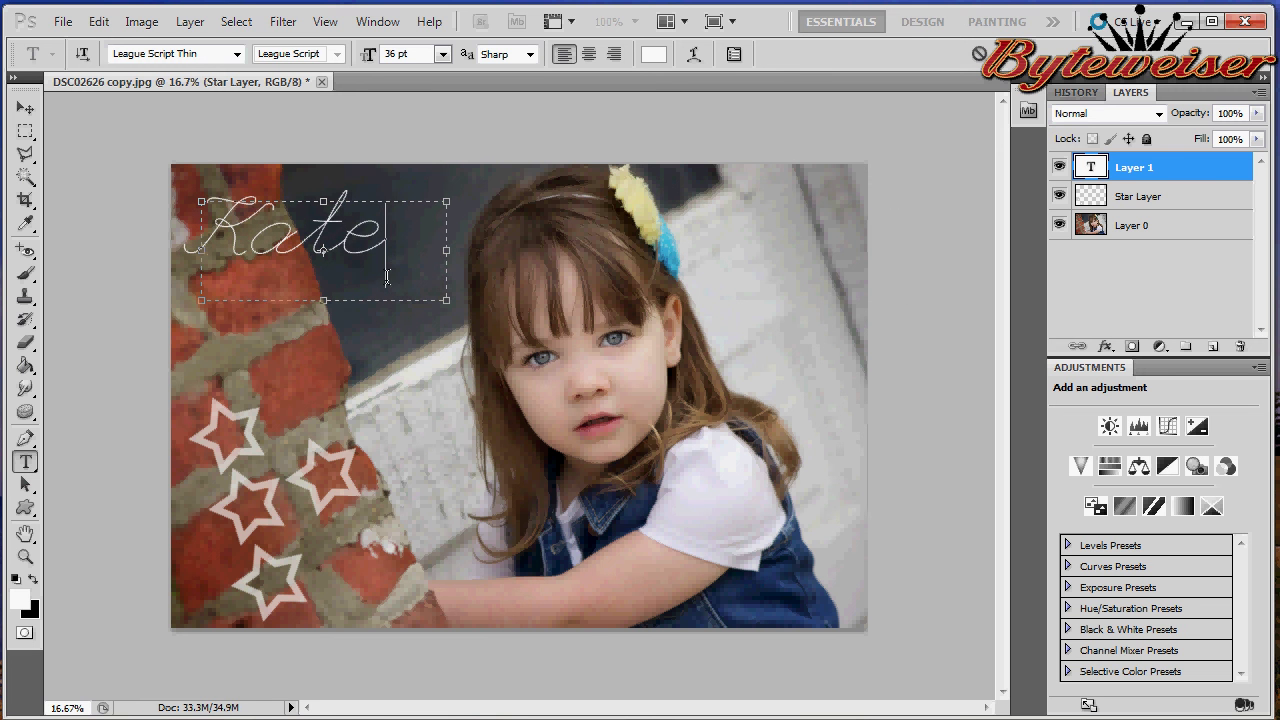
click(1146, 170)
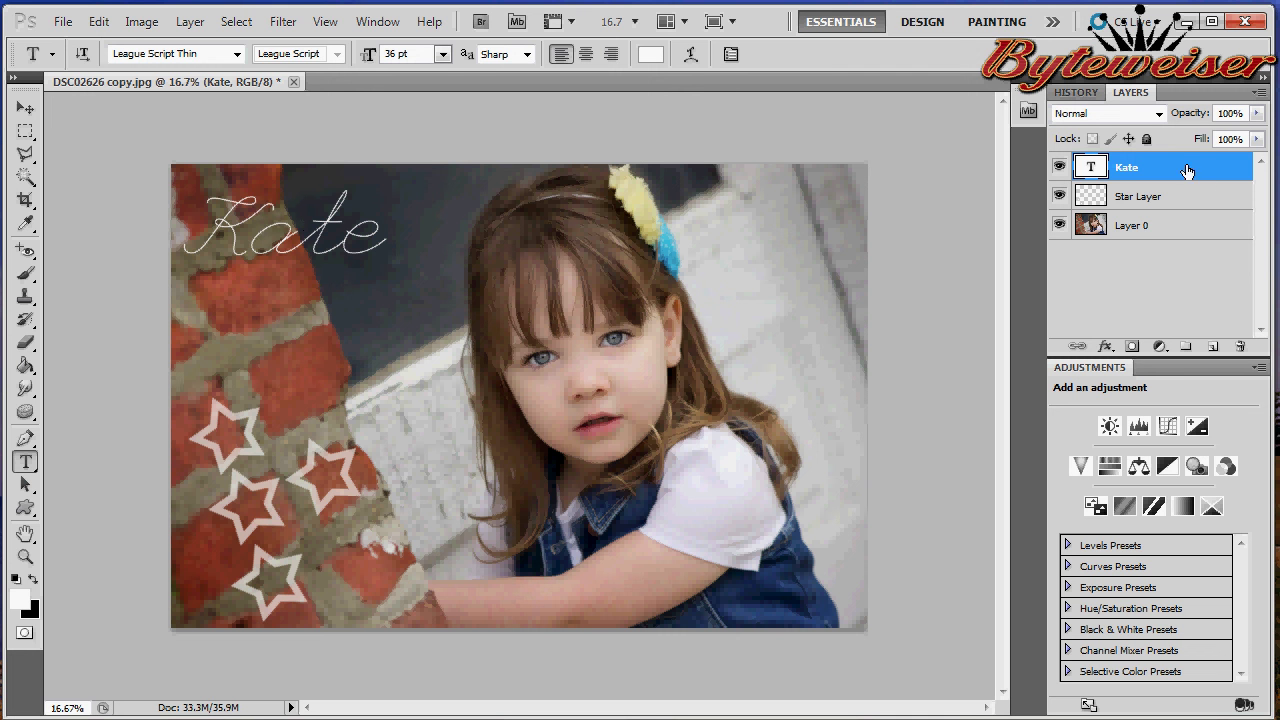
- Move the text layer beneath the photo layer and back above Star Layer
drag(1157, 166, 1160, 240)
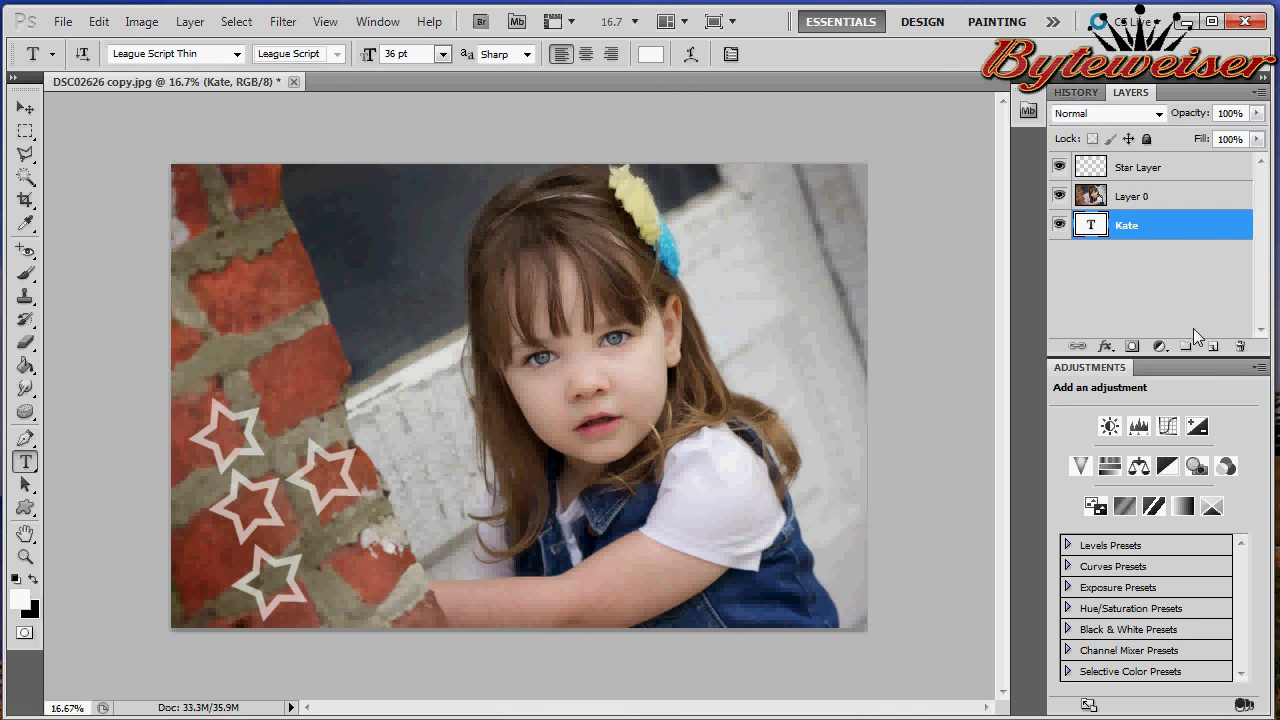
drag(1197, 228, 1186, 168)
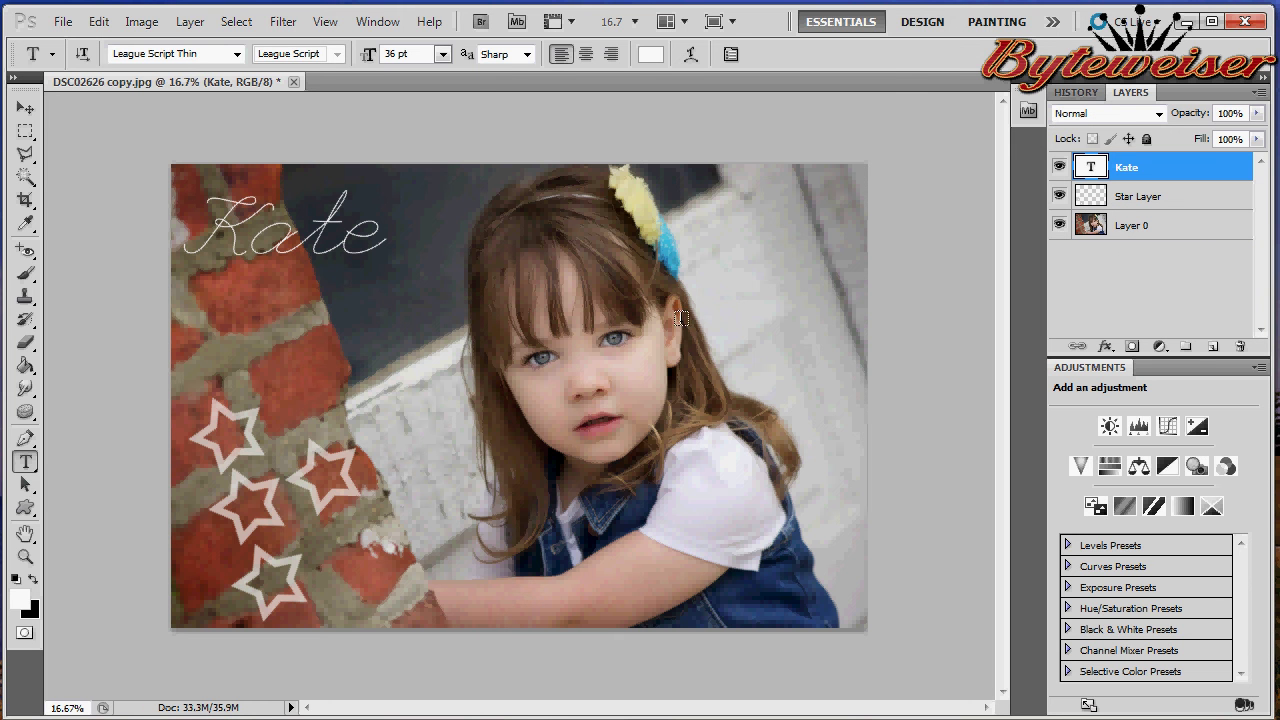
- Flatten the image into a single layer and undo the flattening
right_click(1144, 229)
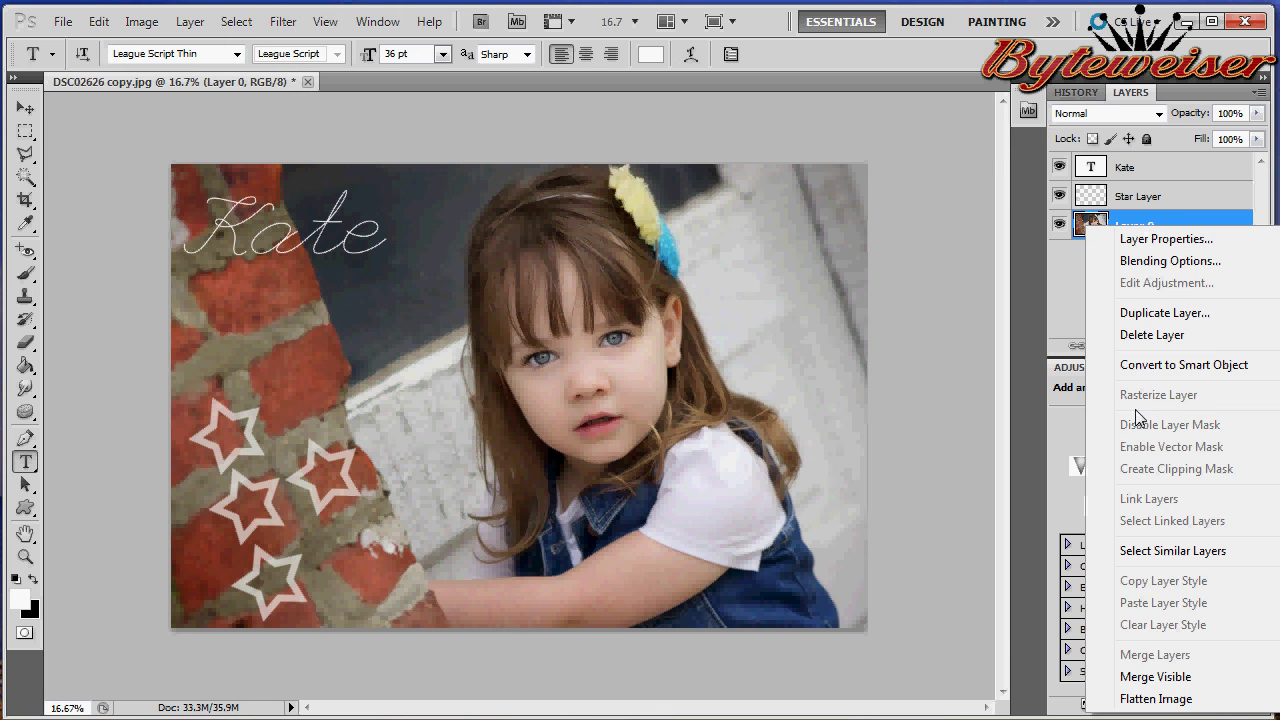
click(1141, 699)
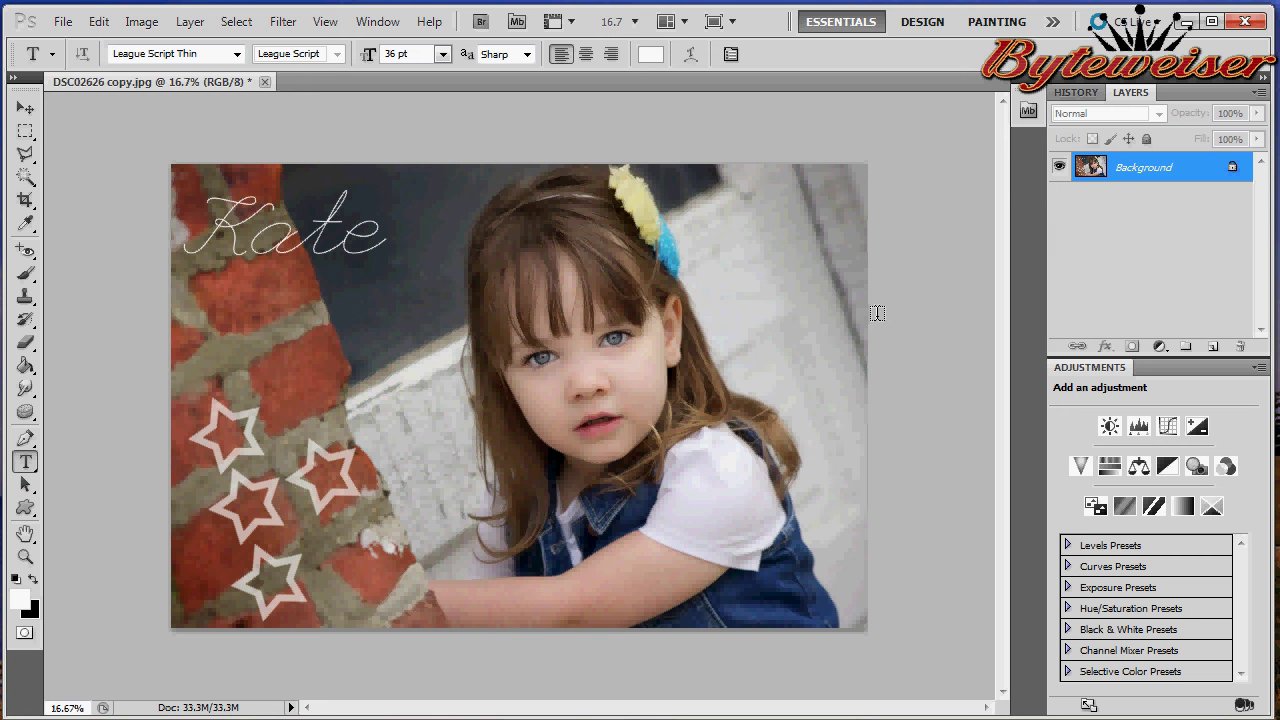
key(ctrl+z)
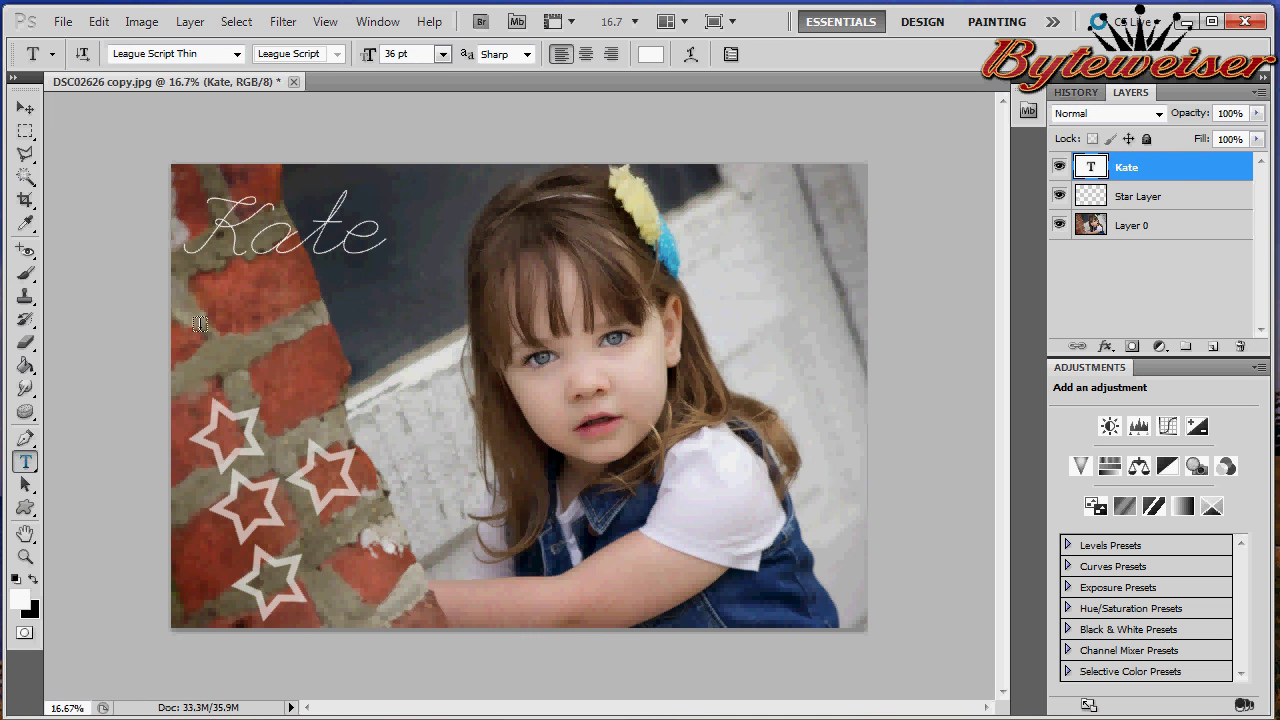
- Reposition the name text lower and further right, across the brick edge and dark window, and commit it
click(290, 238)
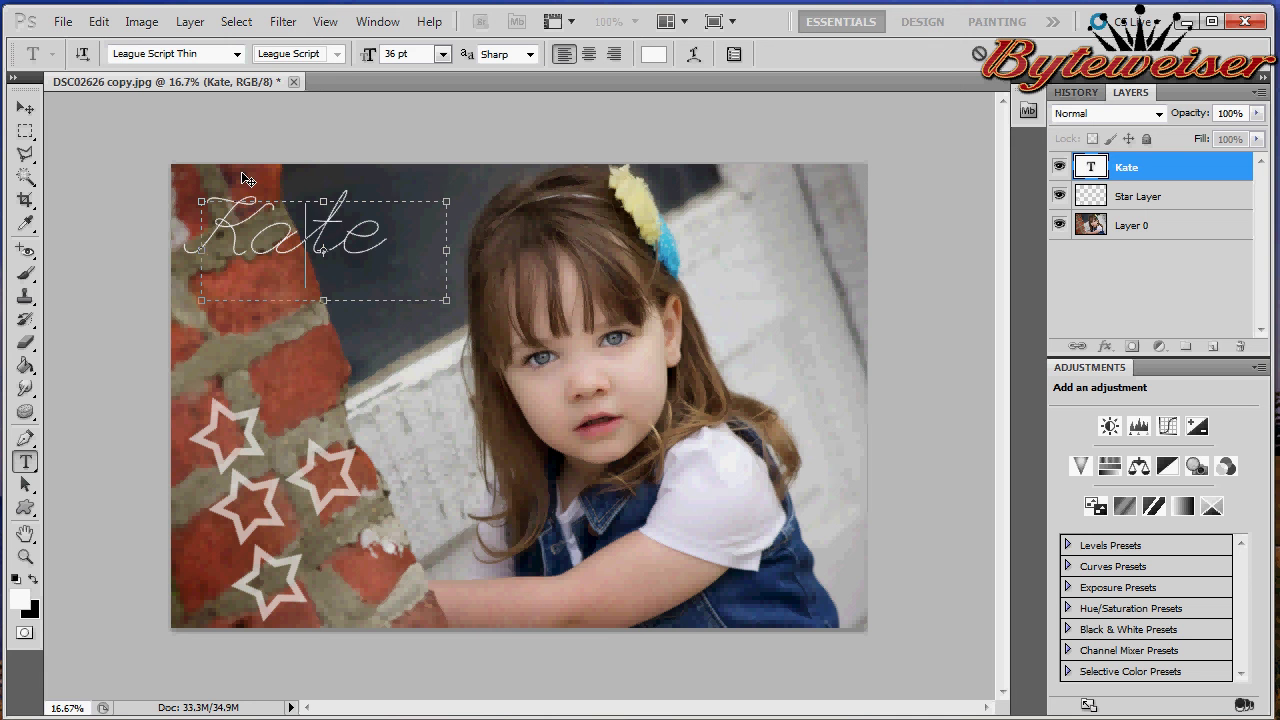
drag(241, 177, 289, 225)
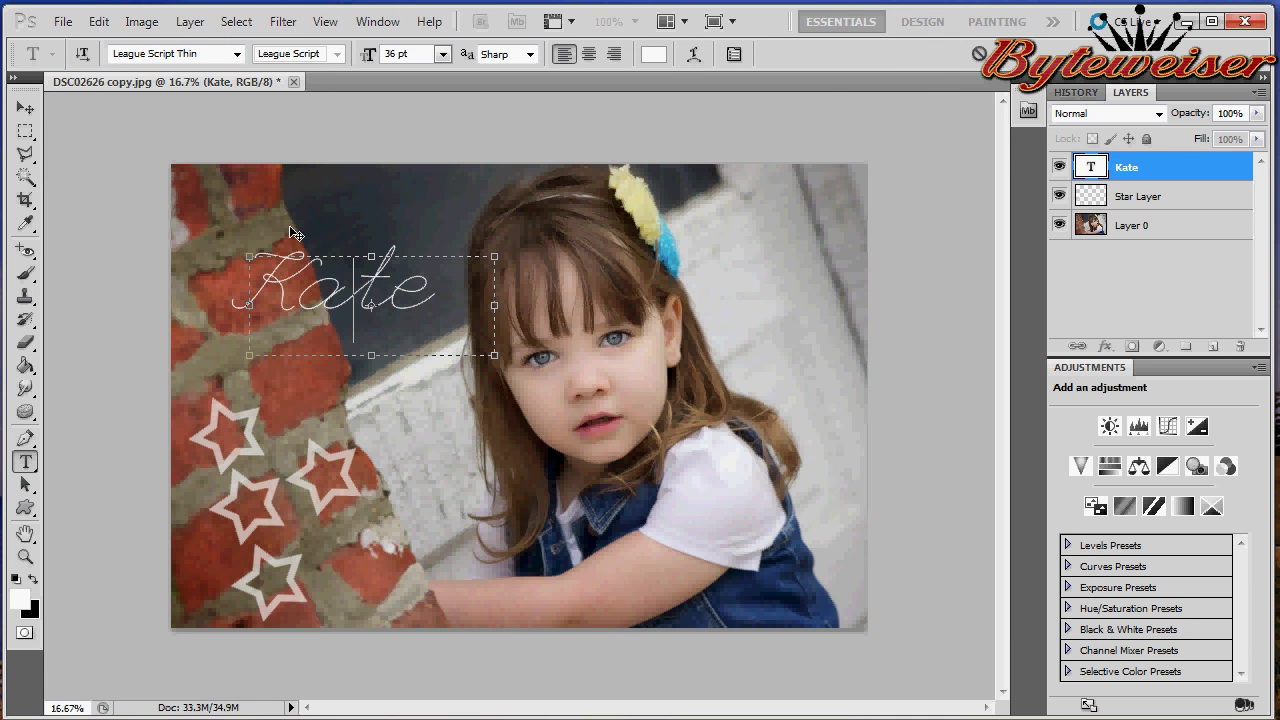
click(1196, 165)
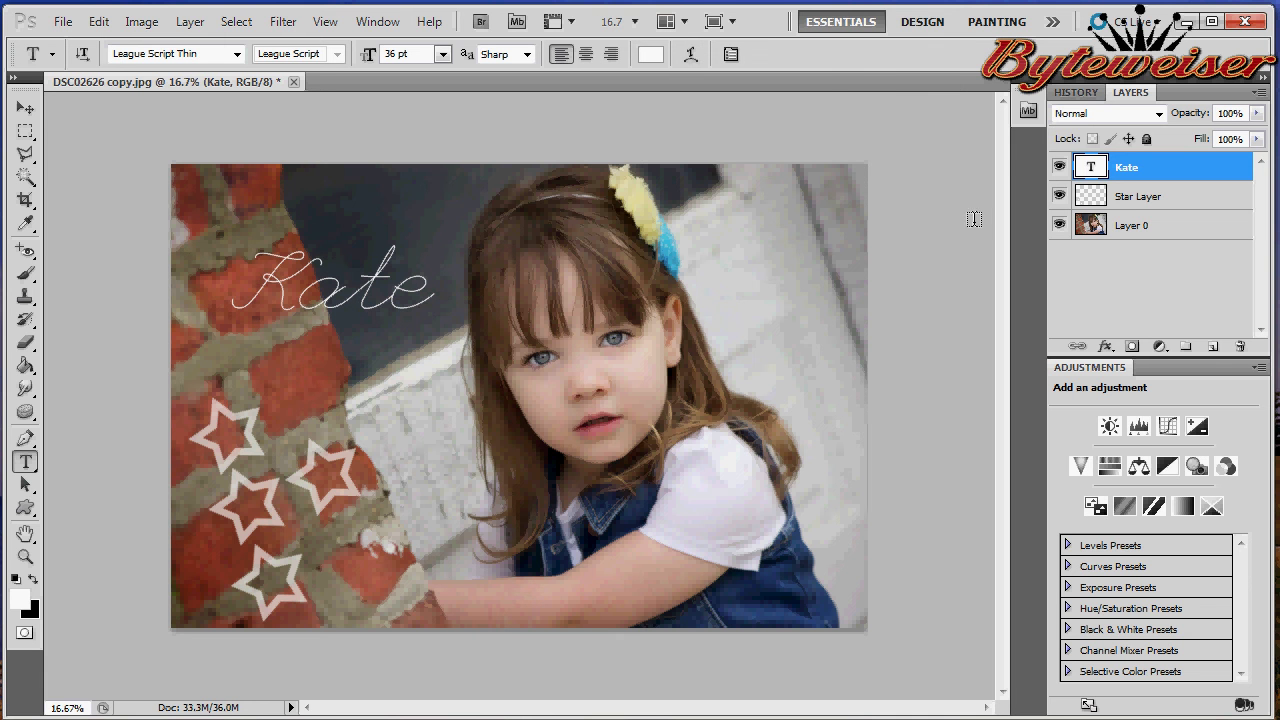
- Flatten the text, Star Layer and photo into a single Background layer
right_click(1145, 228)
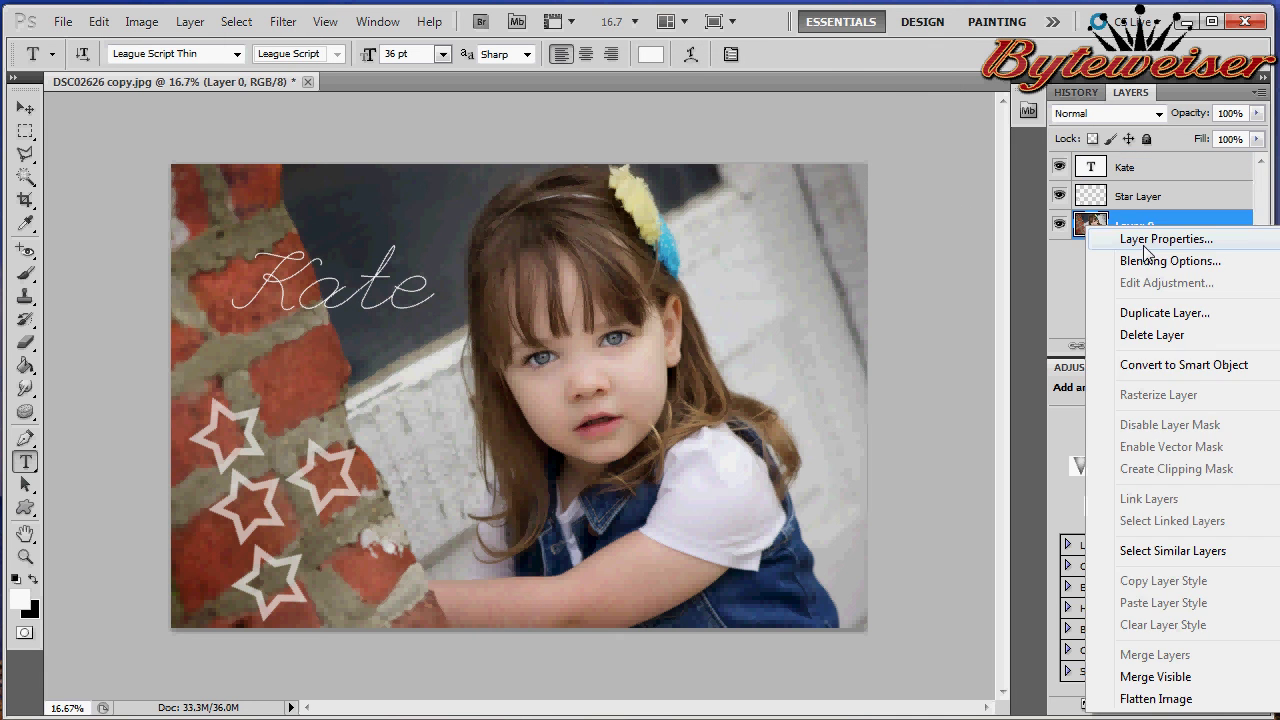
click(1156, 698)
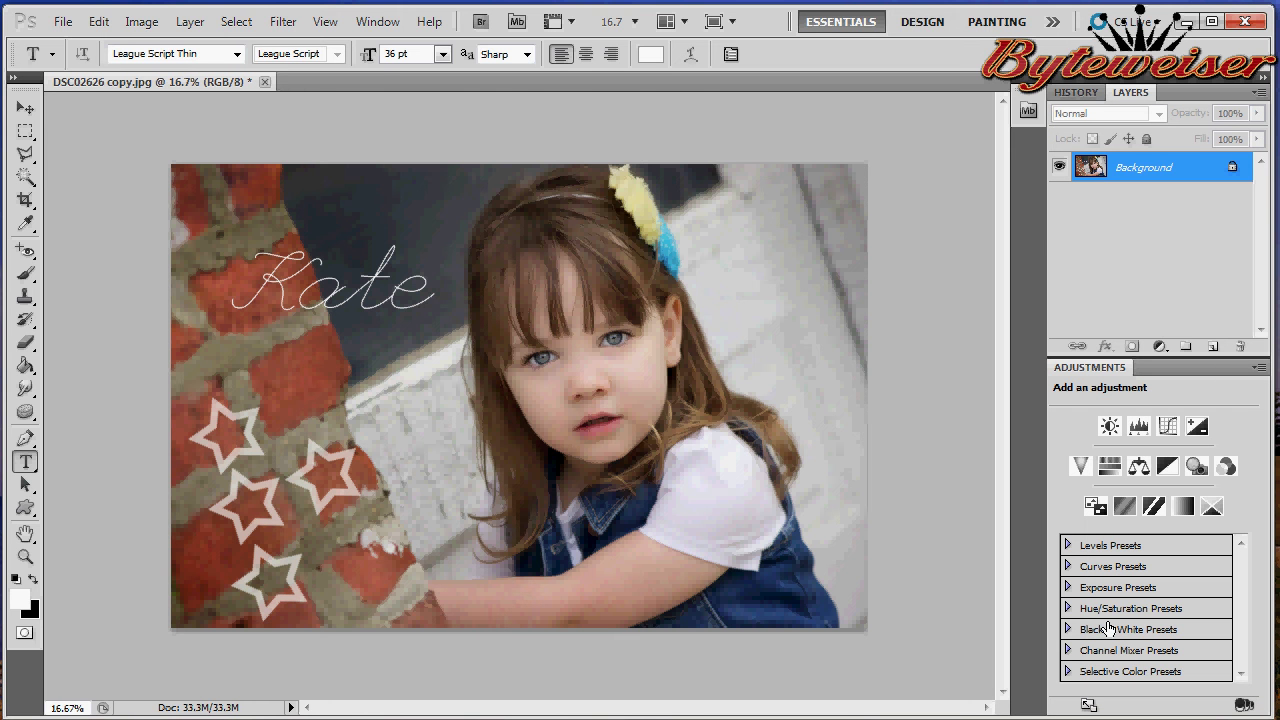